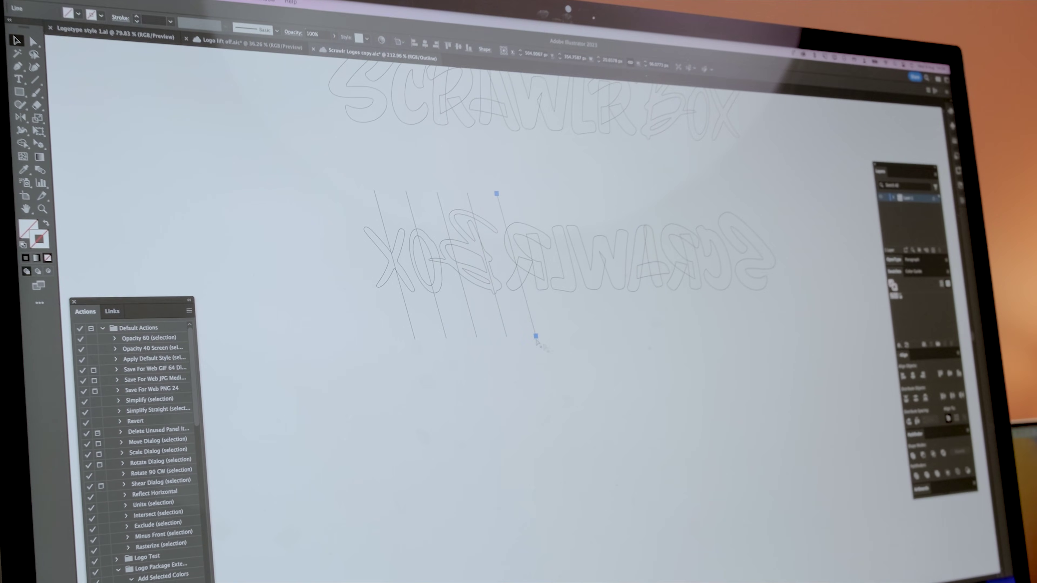
key(ctrl+d)
key(ctrl+d)
key(ctrl+d)
key(ctrl+d)
key(ctrl+d)
key(ctrl+d)
key(ctrl+d)
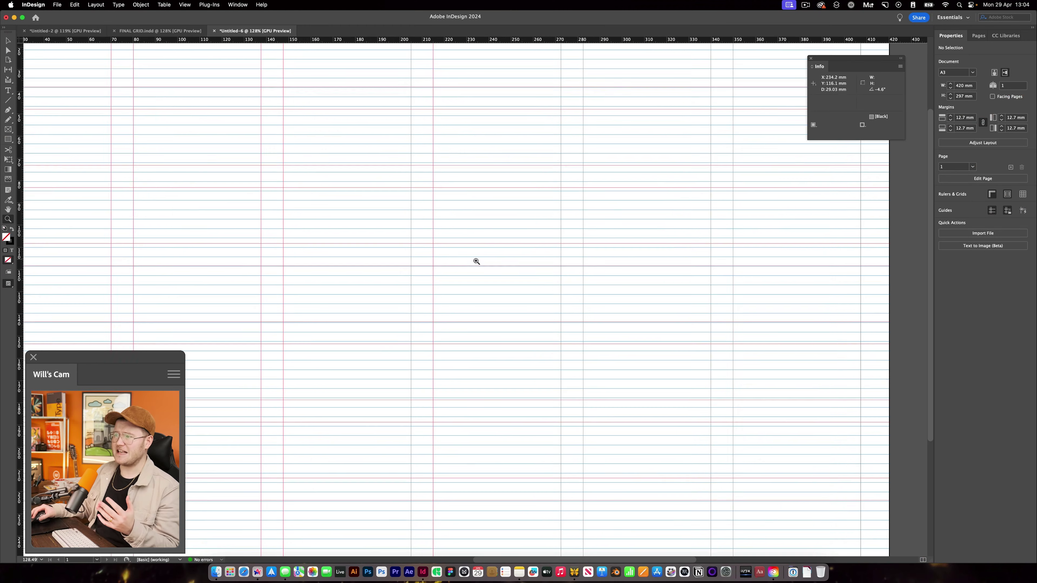
Examine the modular grid and baseline grid of the A3 page up close
drag(488, 293, 412, 297)
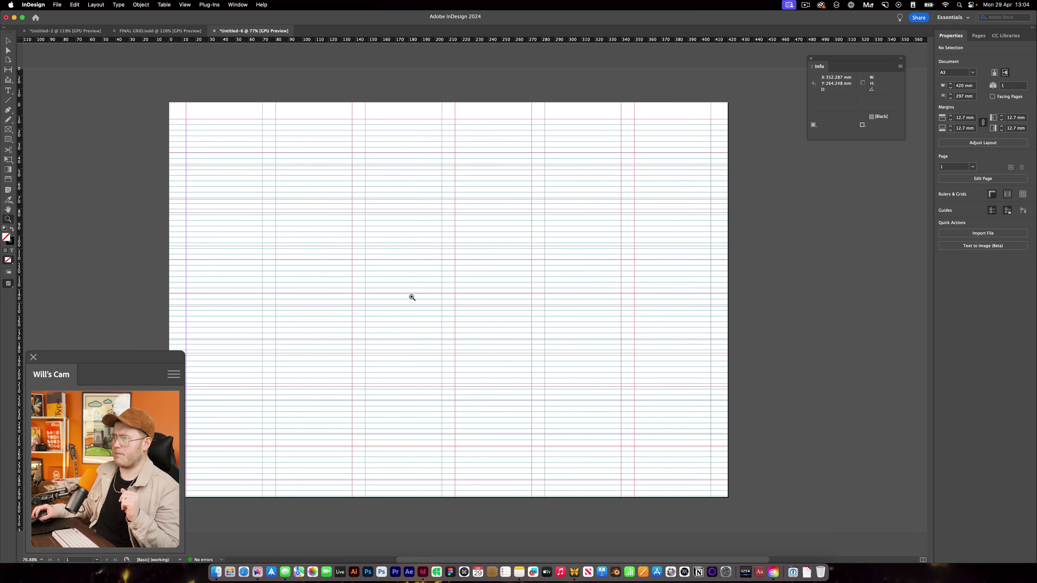
drag(443, 367, 363, 401)
drag(458, 337, 581, 335)
scroll(469, 298, up, 3)
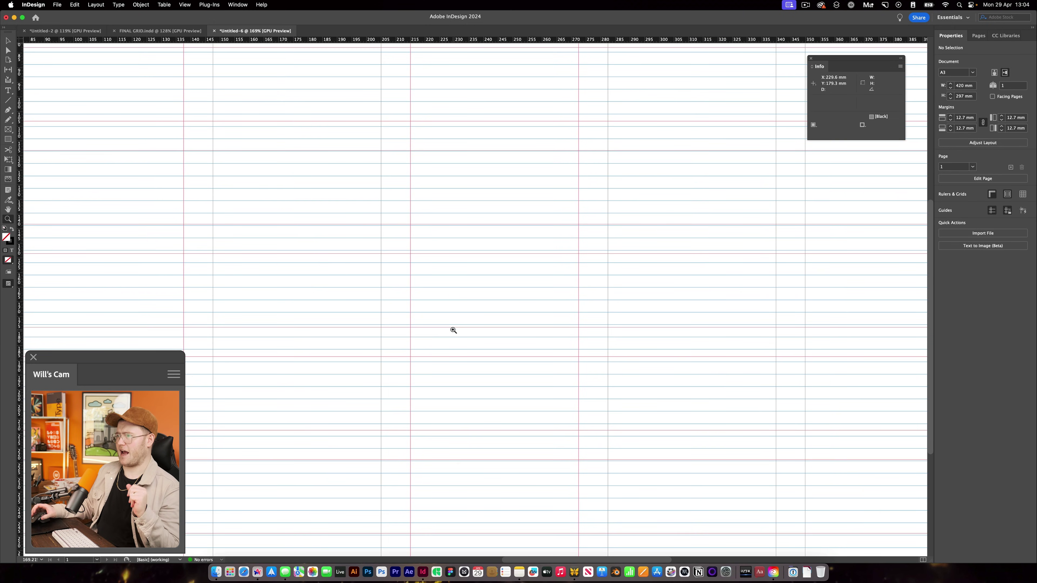
scroll(433, 271, up, 4)
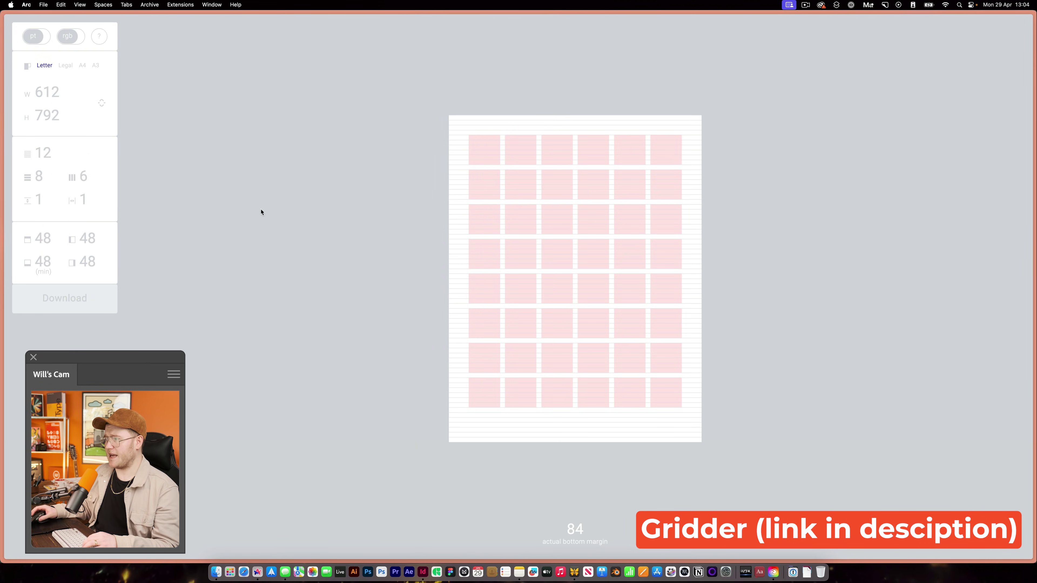
Switch to Gridder in the browser and set the Letter page grid to 6 rows and 16 columns
drag(29, 179, 80, 180)
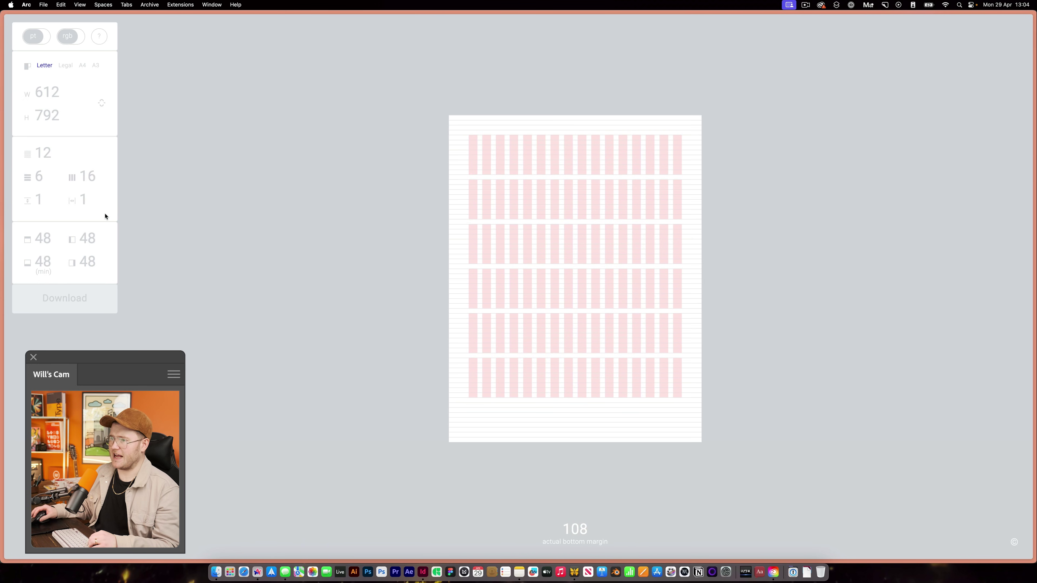
drag(71, 201, 72, 201)
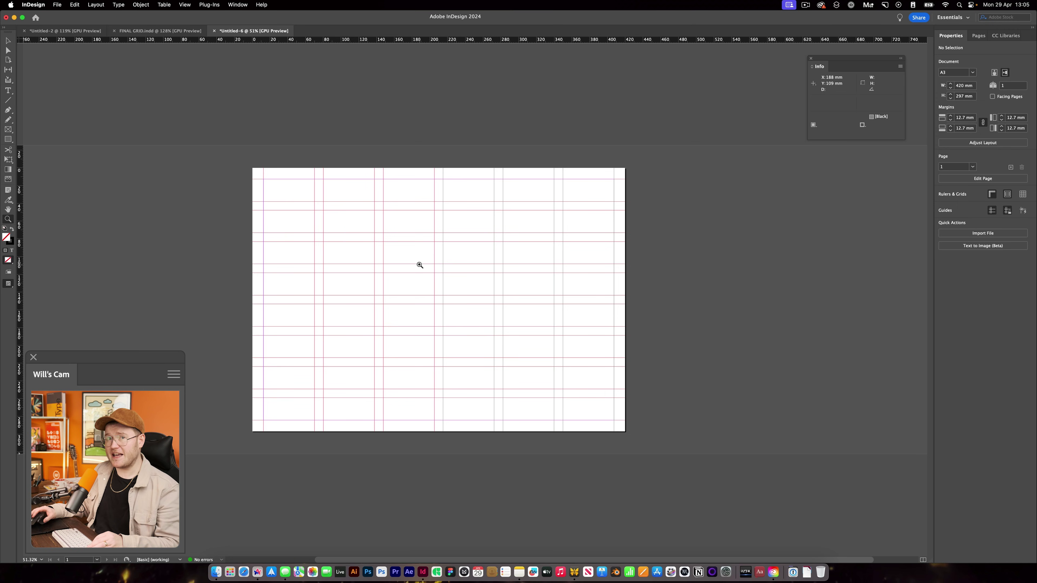
Examine the empty A3 grid, the A4 text column layout and the moodboard pages in FINAL GRID.indd
drag(407, 258, 451, 246)
drag(427, 176, 368, 175)
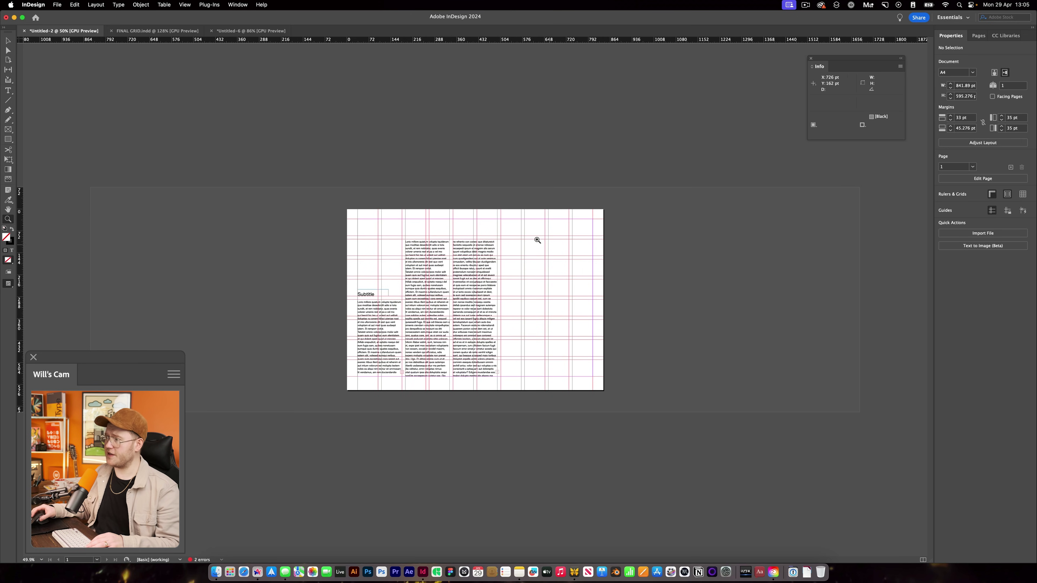
scroll(546, 276, up, 3)
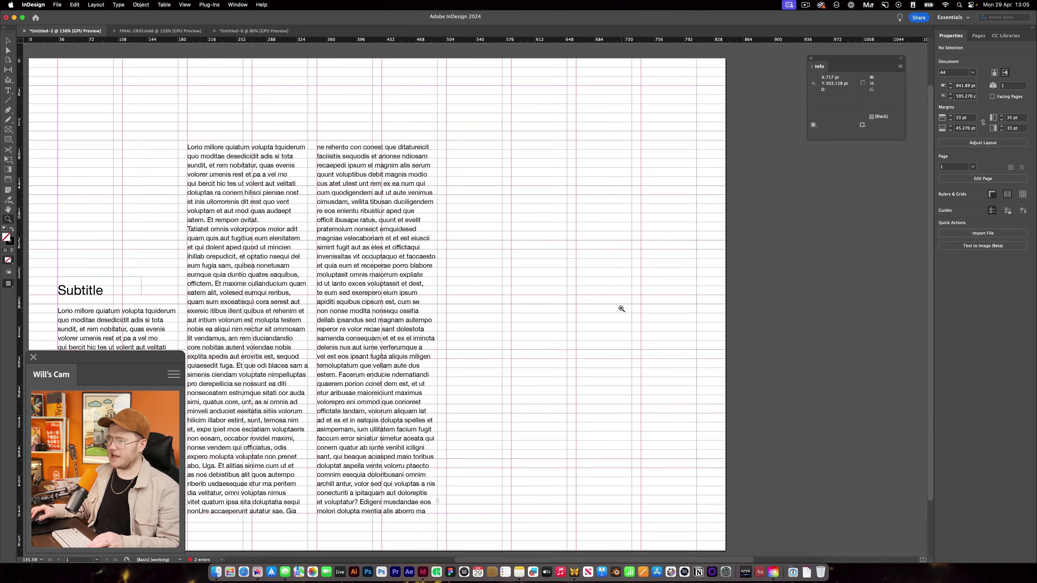
scroll(468, 311, up, 2)
scroll(440, 316, down, 2)
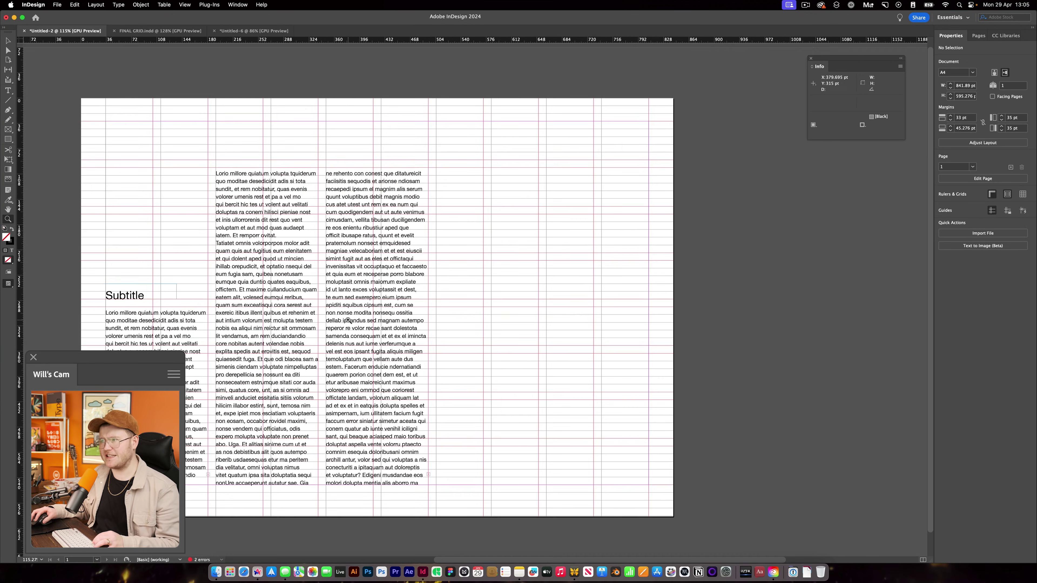
click(147, 33)
scroll(319, 190, down, 3)
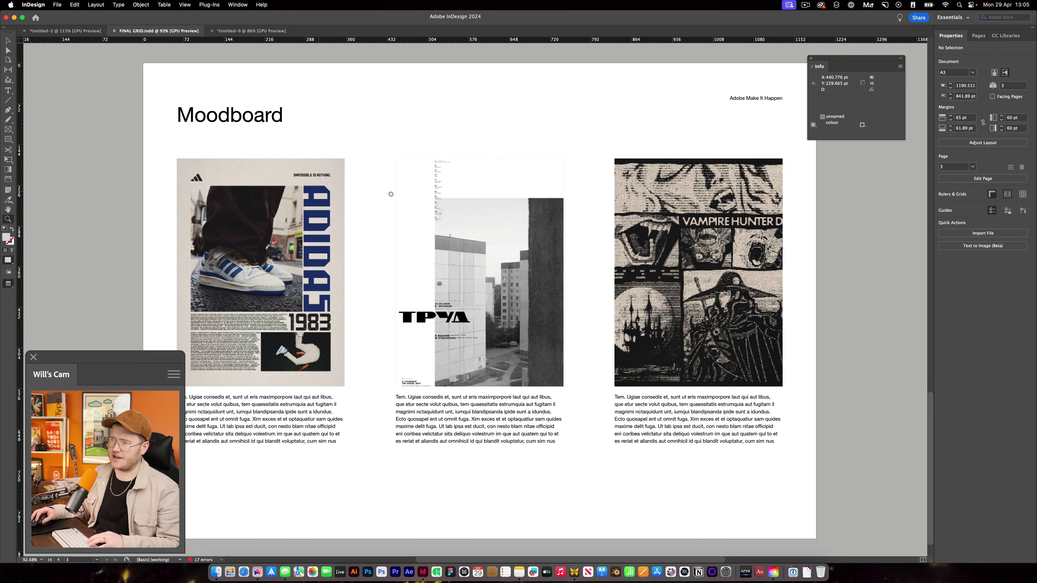
key(z)
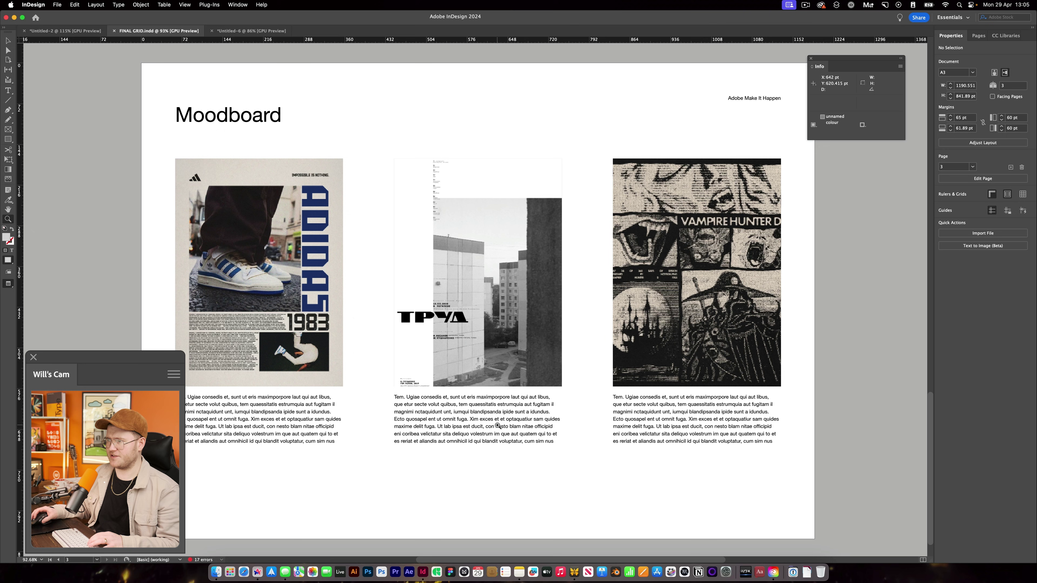
scroll(498, 426, up, 10)
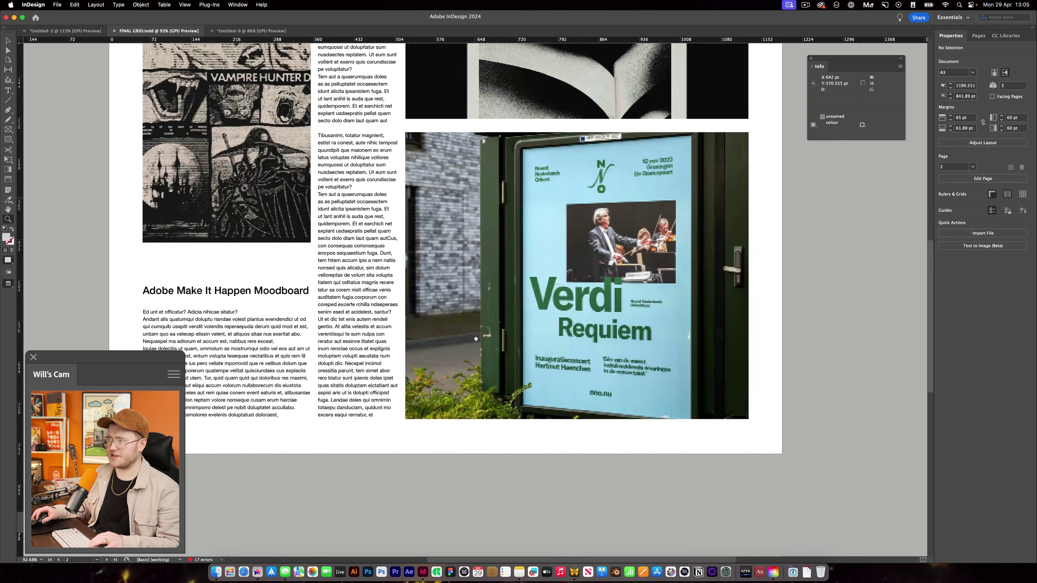
scroll(476, 339, up, 3)
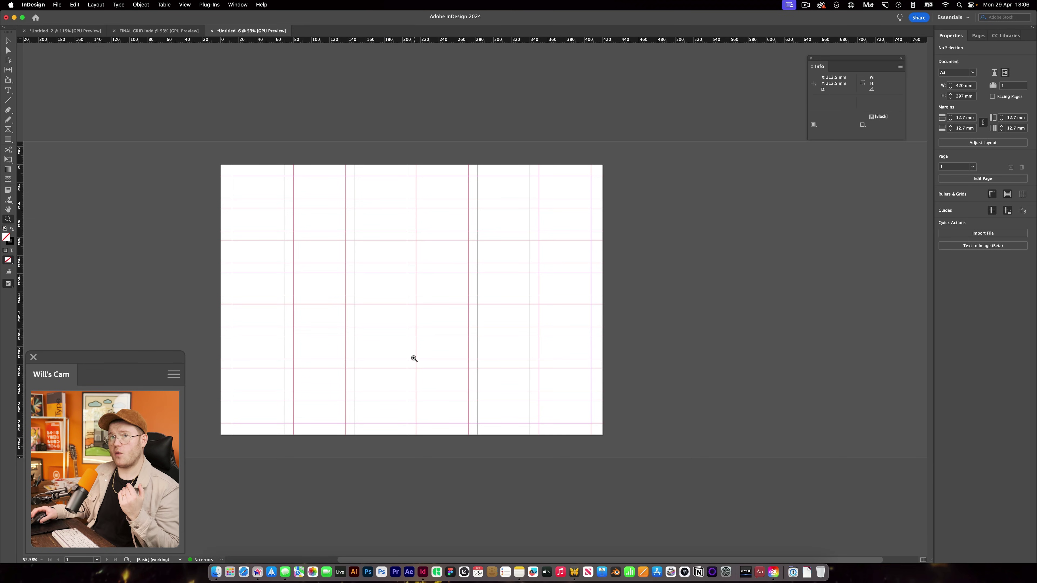
Toggle the baseline grid on and off over the A3 page to compare it with the modular guides
drag(276, 296, 370, 293)
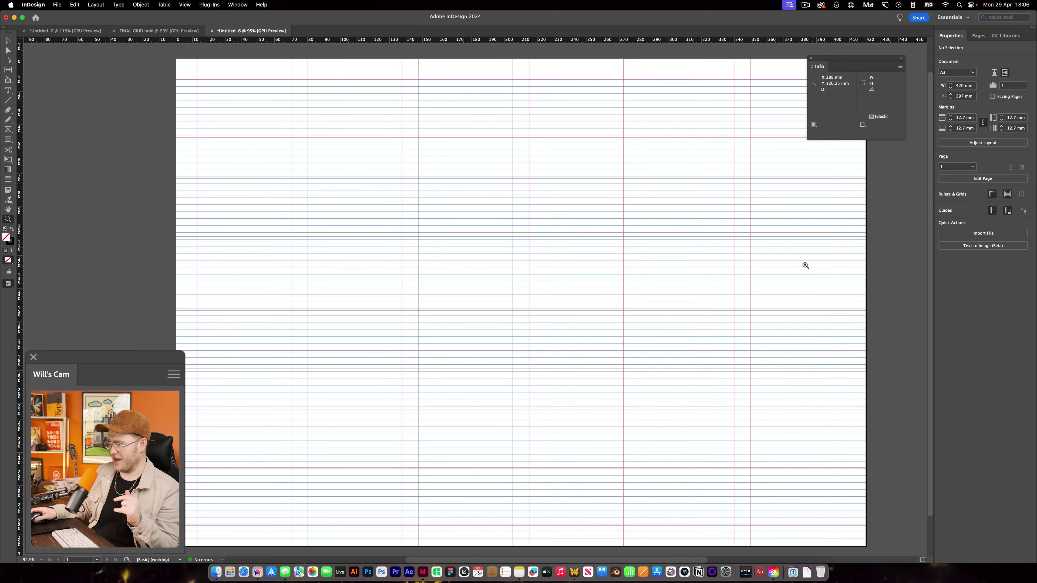
click(1007, 195)
click(1007, 196)
click(1008, 198)
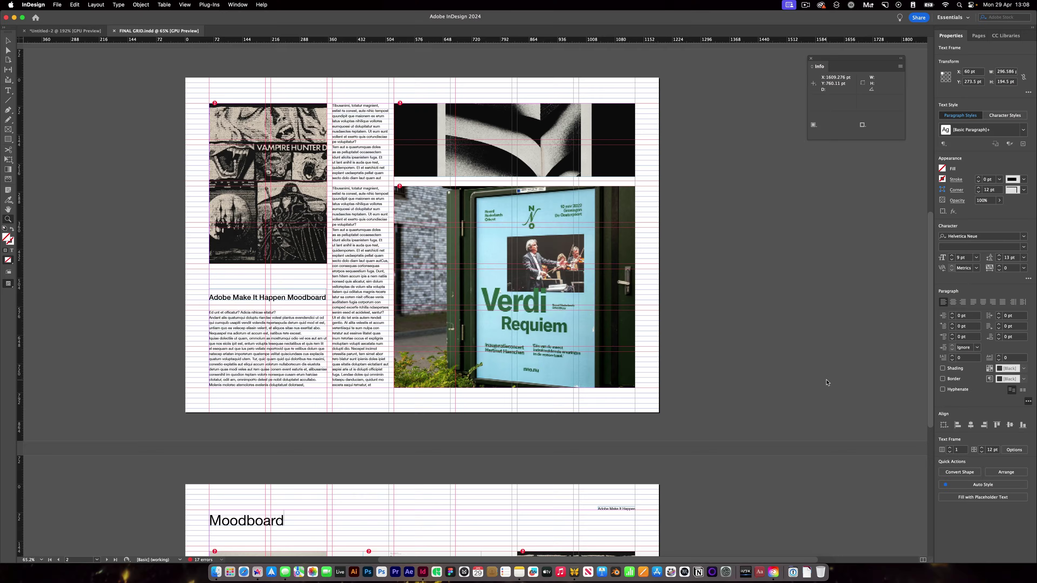
Create a one-page A4 landscape print document of 297 × 210 mm with 12.7 mm margins and no facing pages
key(super+n)
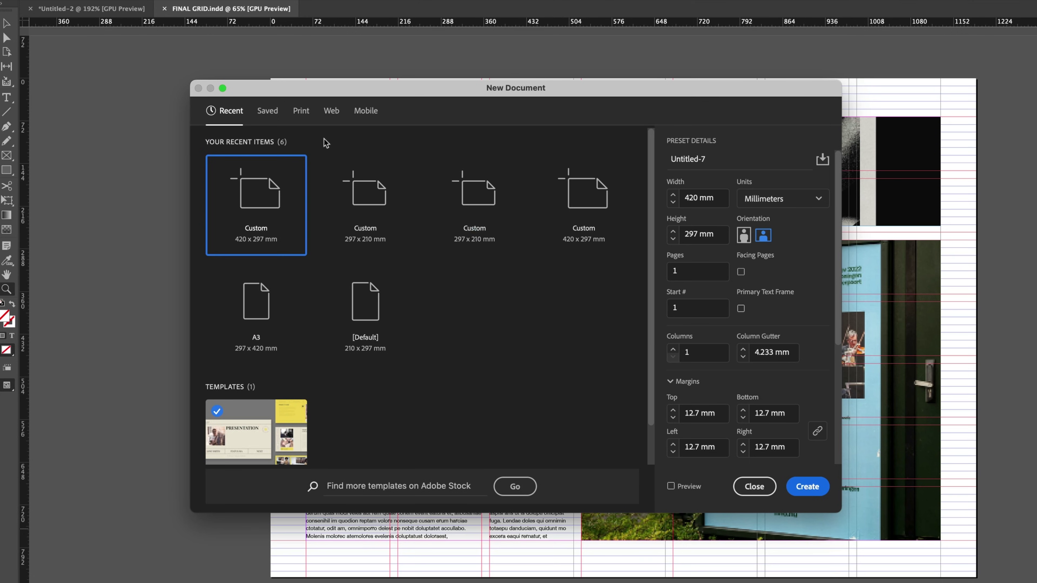
click(303, 112)
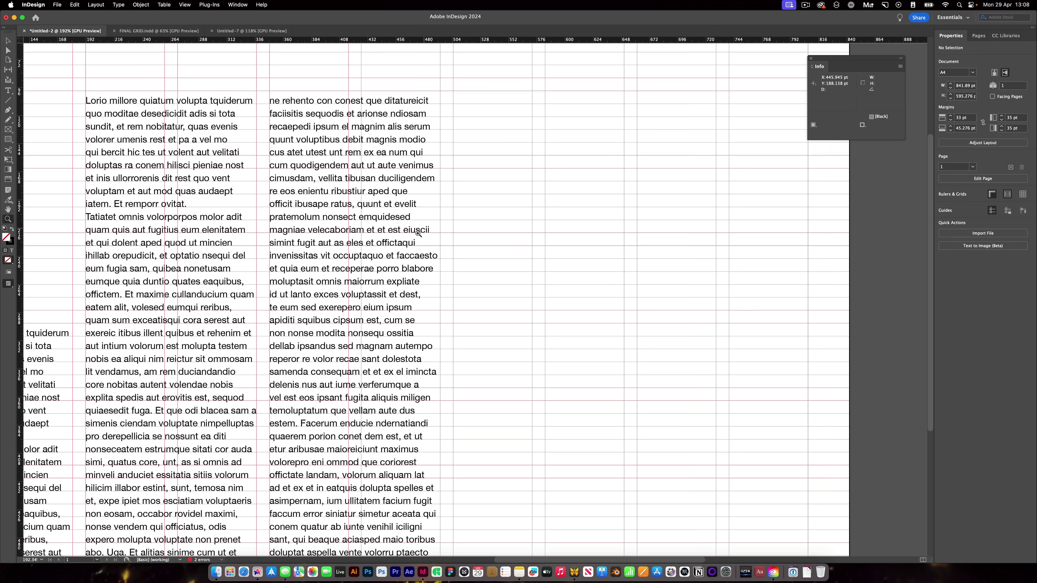
scroll(458, 262, down, 3)
scroll(458, 262, down, 3)
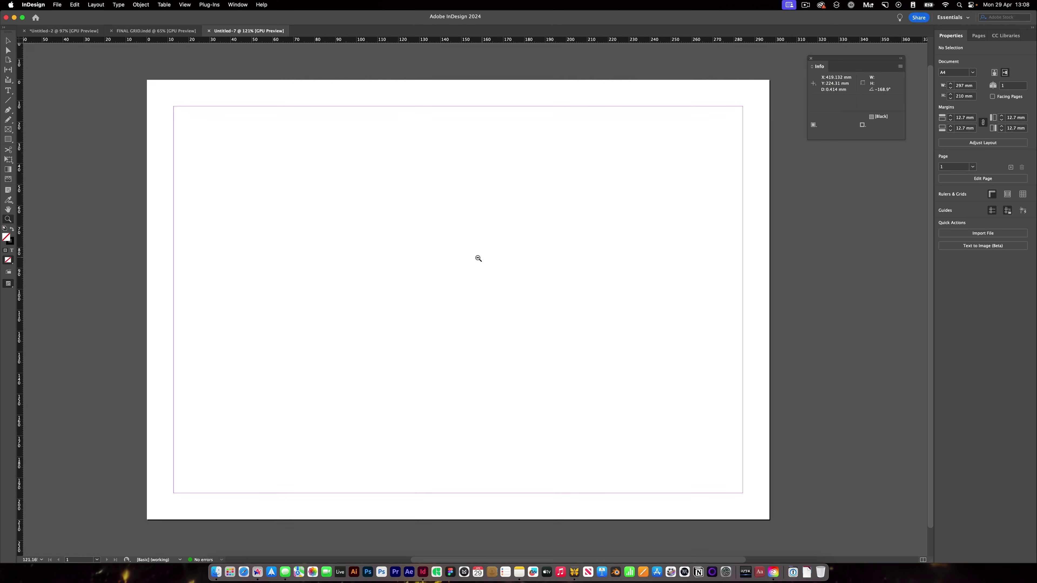
Toggle the blank A4 page between normal and preview display
key(w)
key(w)
key(w)
key(w)
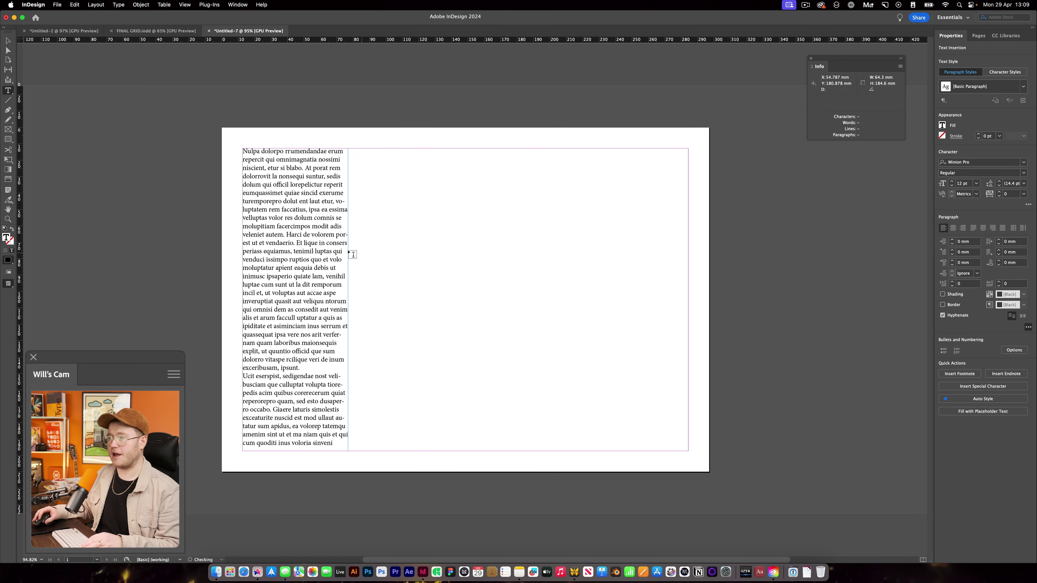
Set the font of the whole placeholder text frame to Helvetica Neue Regular
key(Escape)
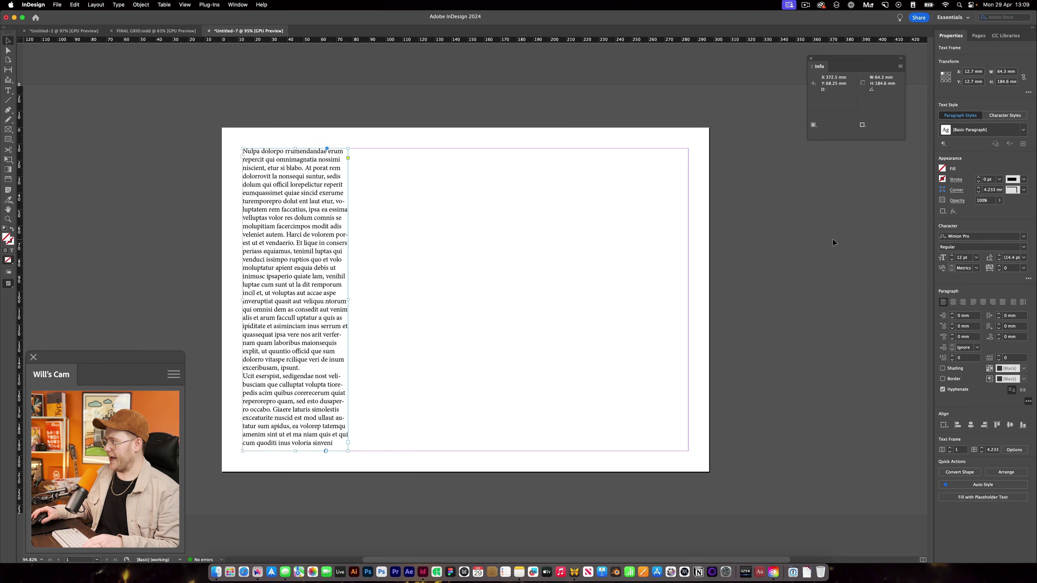
text(helv)
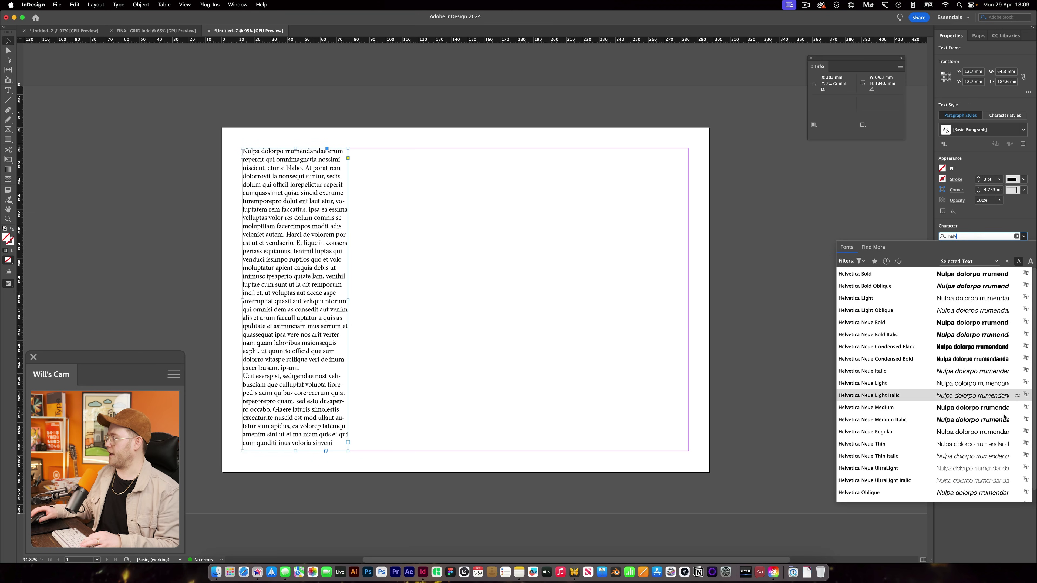
click(874, 432)
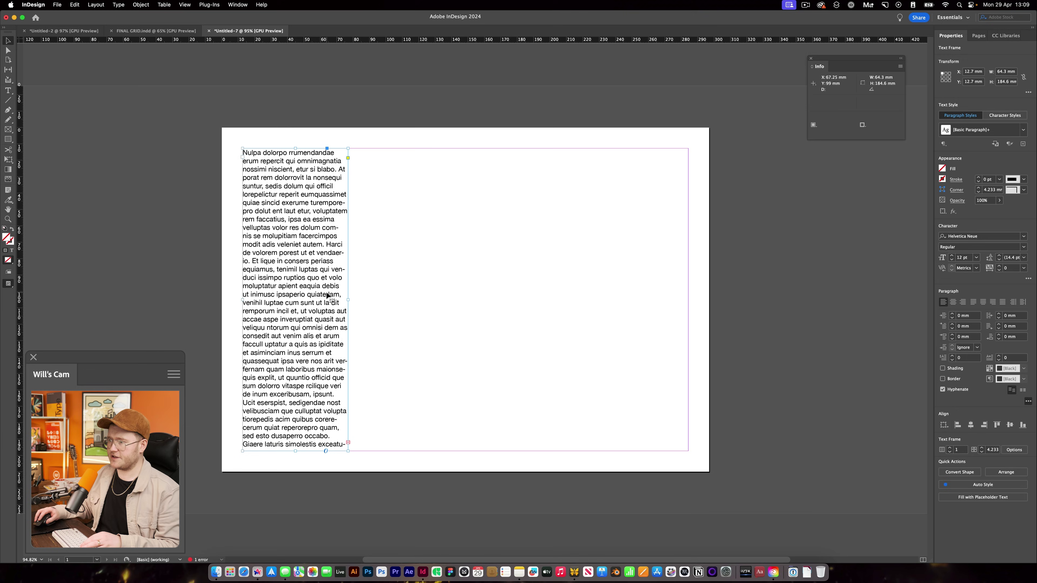
Reduce the text frame's font size and settle on 8 pt
click(952, 260)
click(951, 260)
click(951, 260)
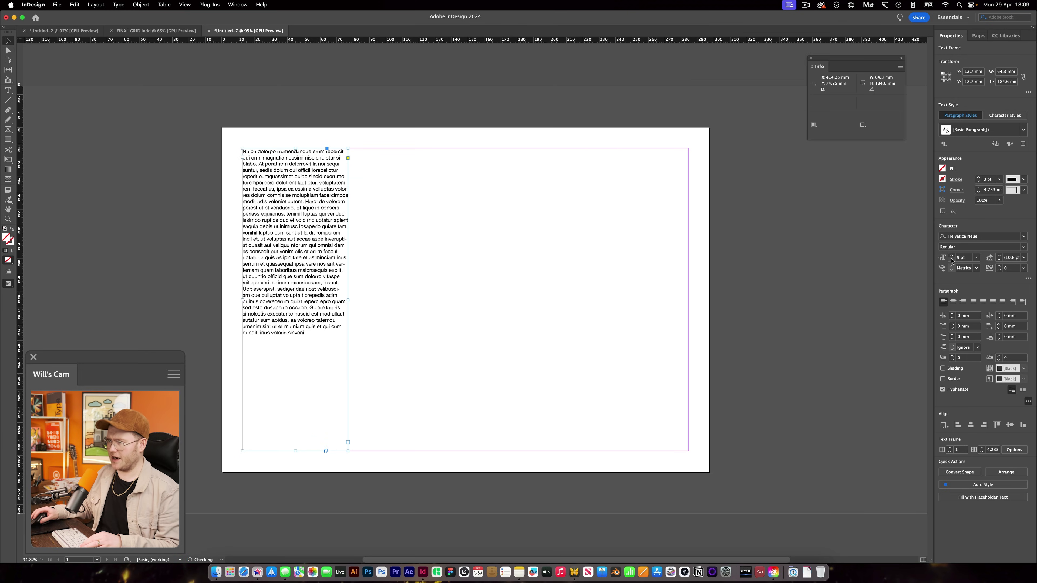
click(951, 260)
click(952, 261)
click(450, 261)
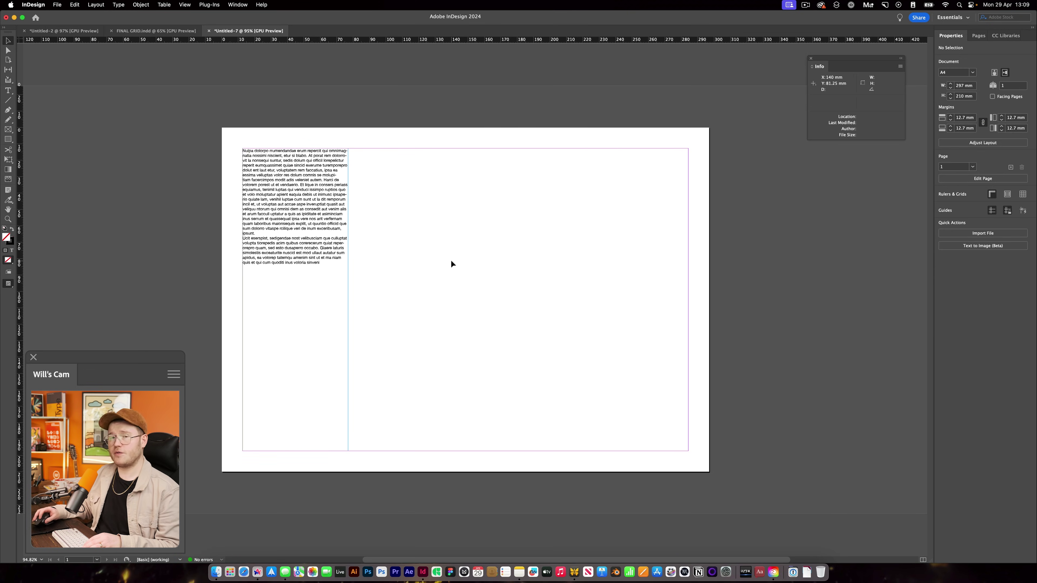
click(263, 248)
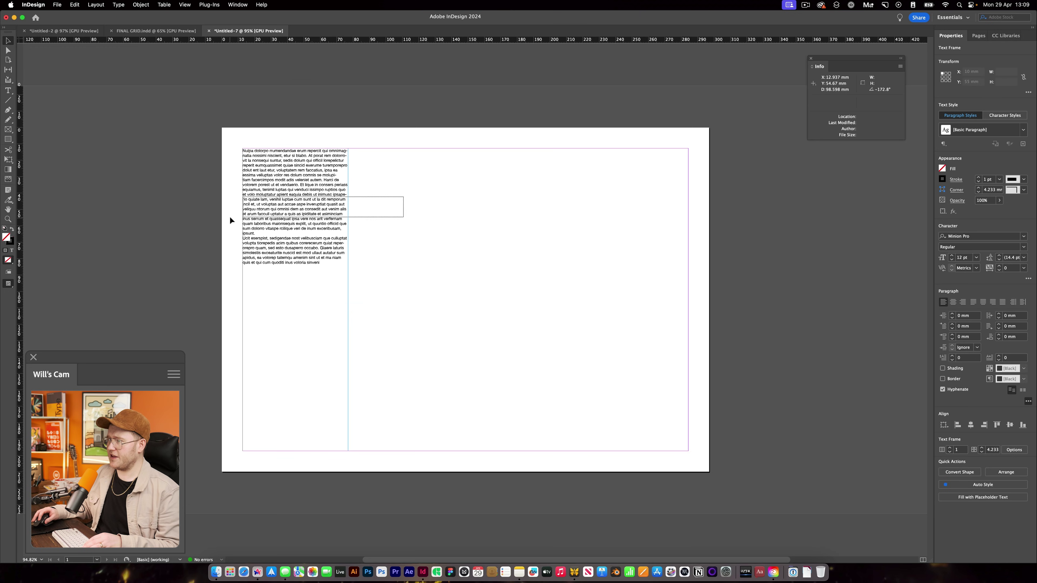
click(952, 255)
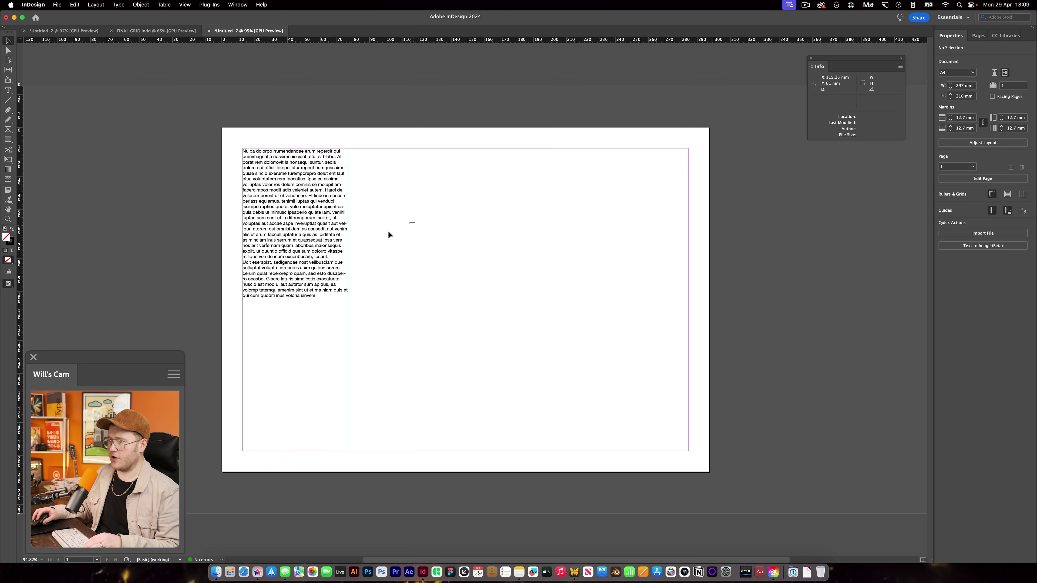
Fill the remaining space of the text frame with placeholder text and deselect it
click(971, 498)
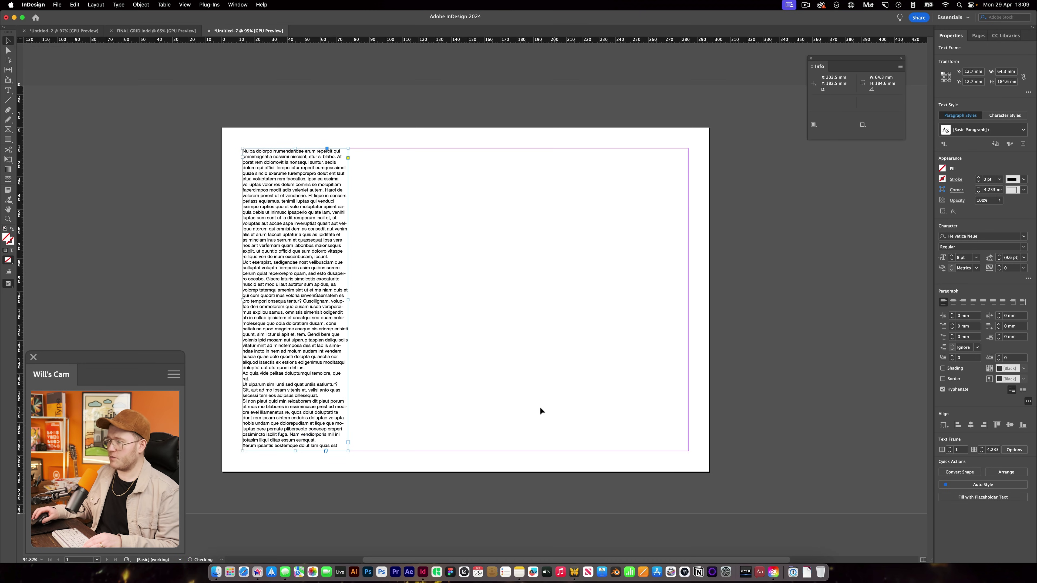
click(510, 394)
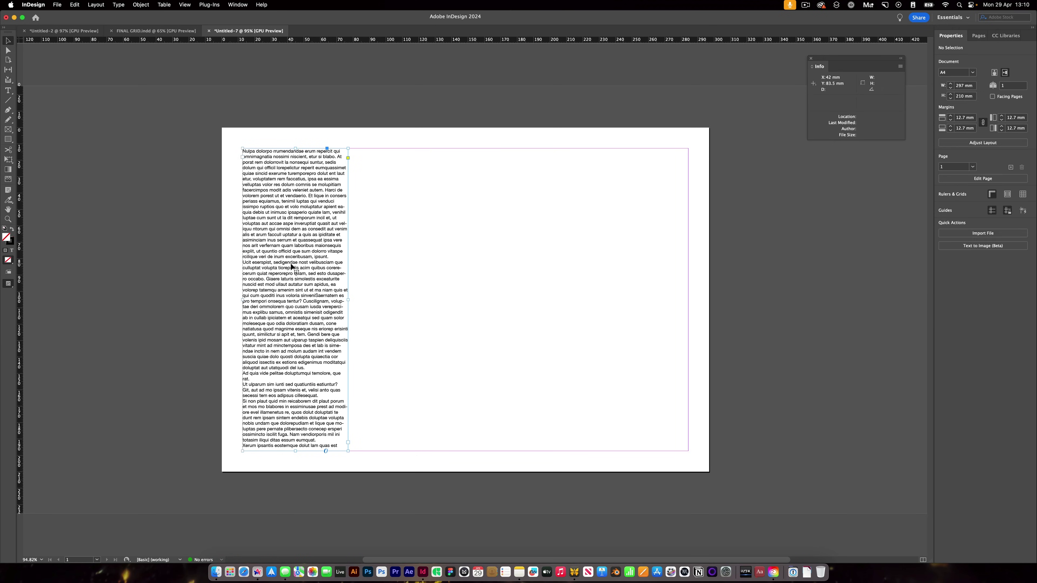
Select individual lines in the middle of the text column to check their character counts
triple_click(291, 266)
double_click(291, 266)
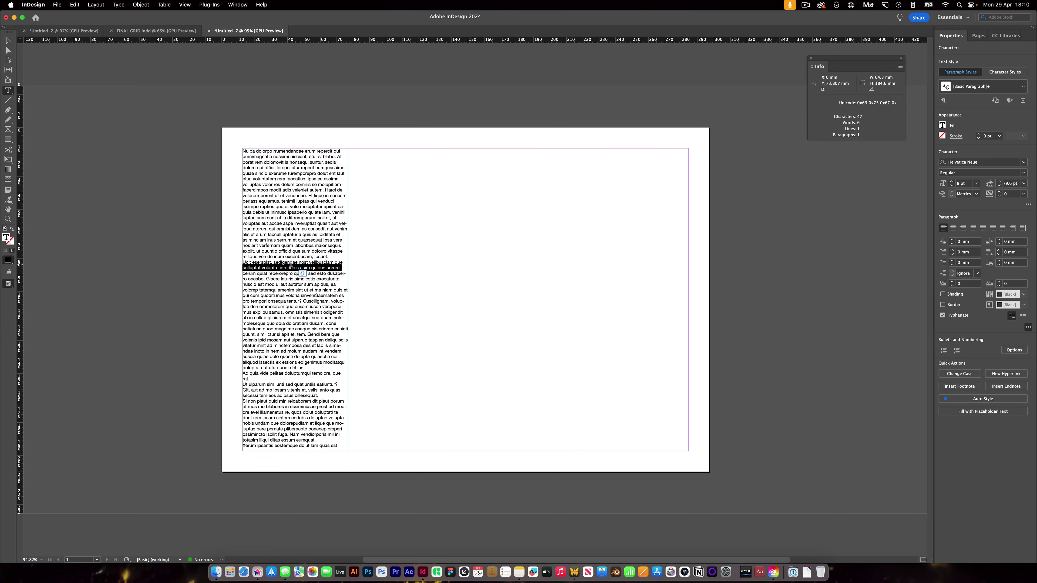
triple_click(295, 288)
triple_click(296, 273)
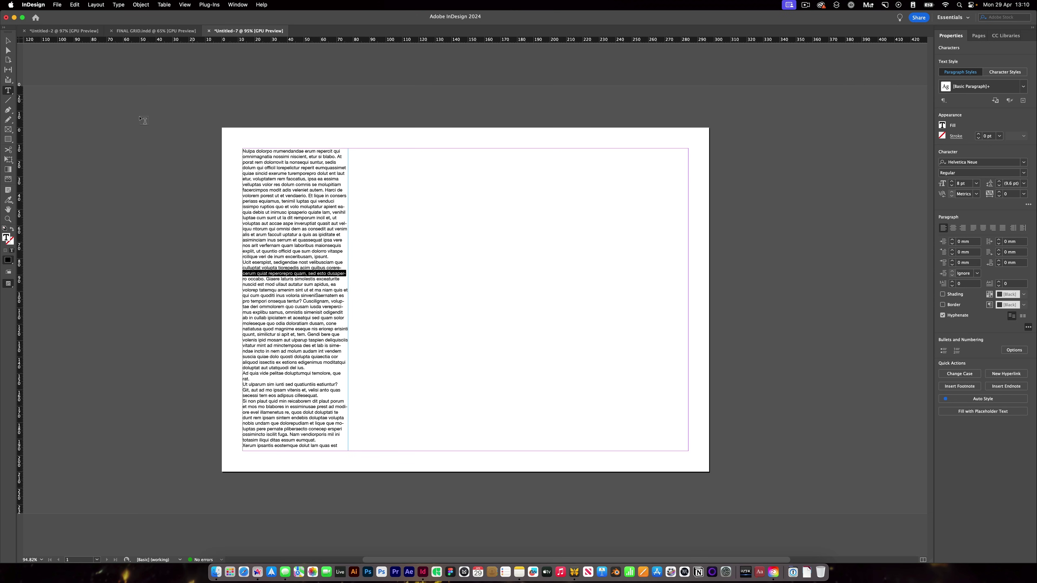
key(Escape)
Display the Info panel and place it beside the text column
click(238, 5)
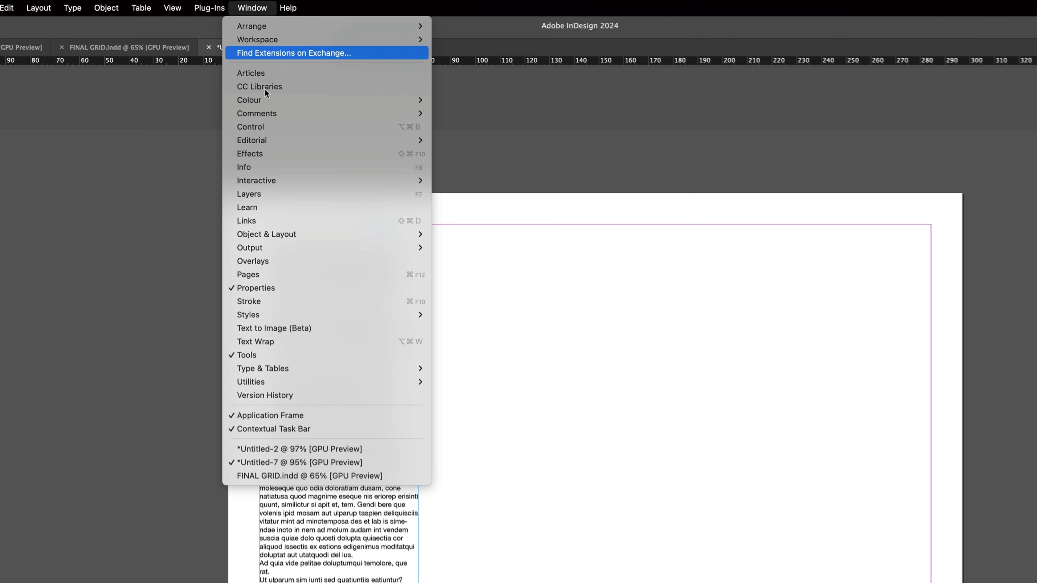
click(269, 170)
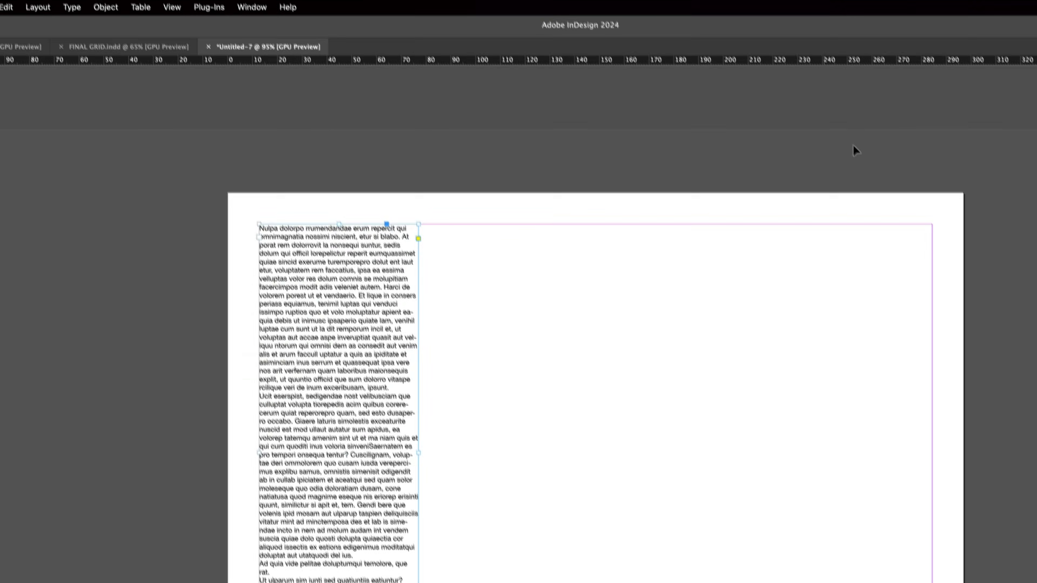
drag(541, 92, 408, 71)
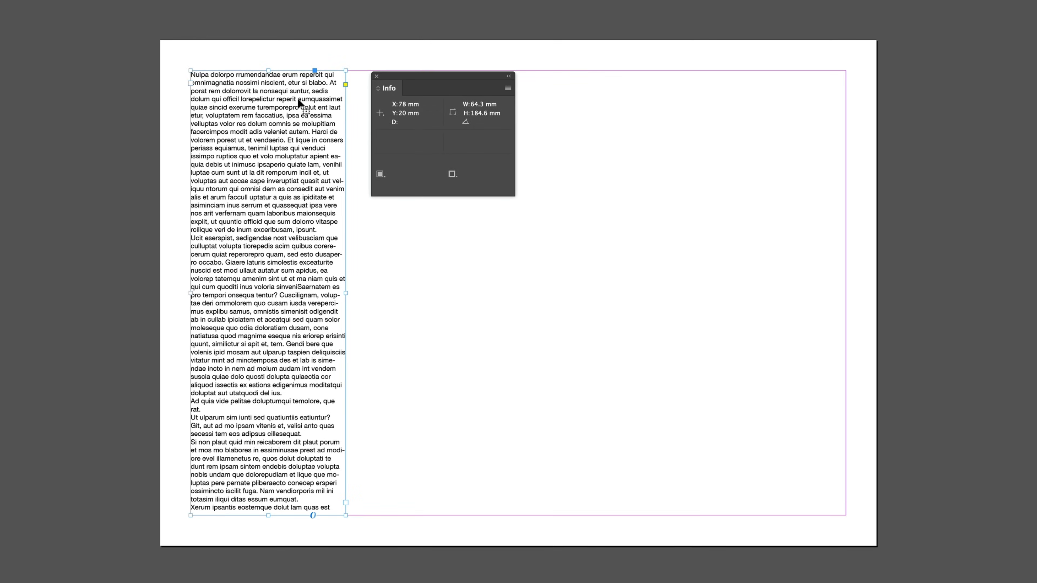
Select single lines near the start of the text column and read their character counts in the Info panel
triple_click(297, 98)
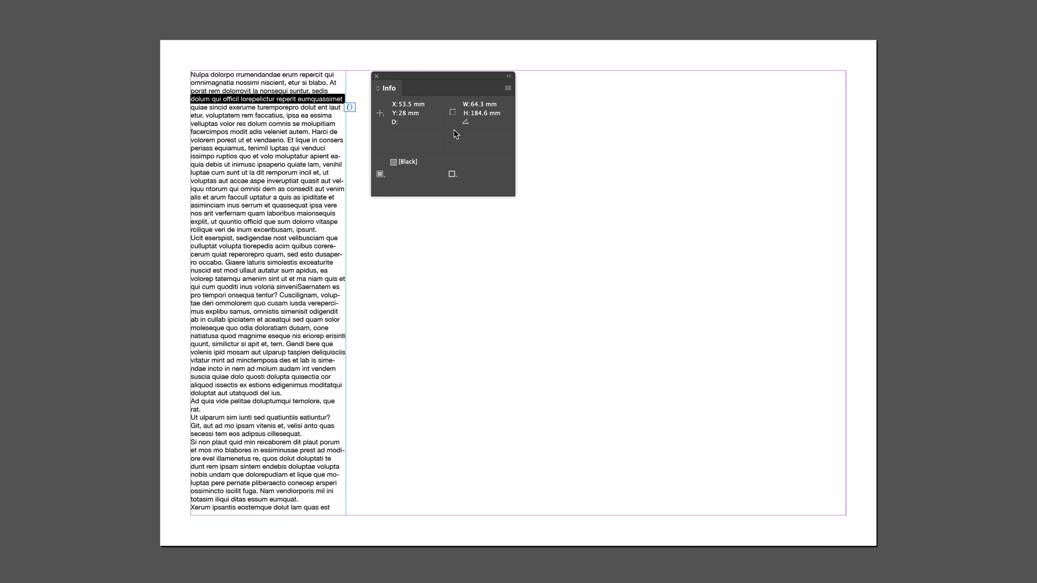
triple_click(287, 141)
key(Escape)
triple_click(268, 158)
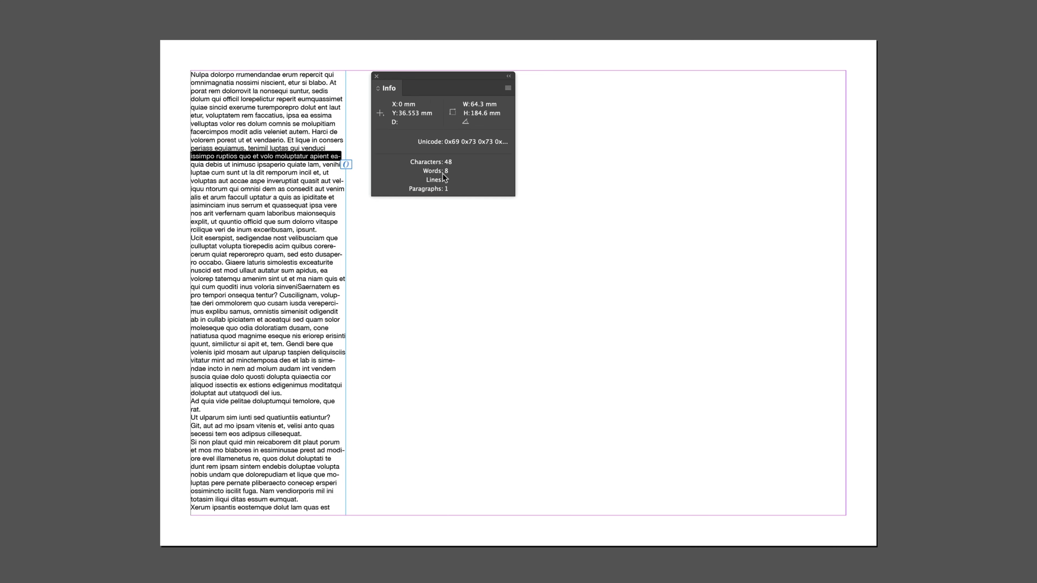
Select individual lines further down the text column to compare their character counts, and leave text editing
triple_click(261, 172)
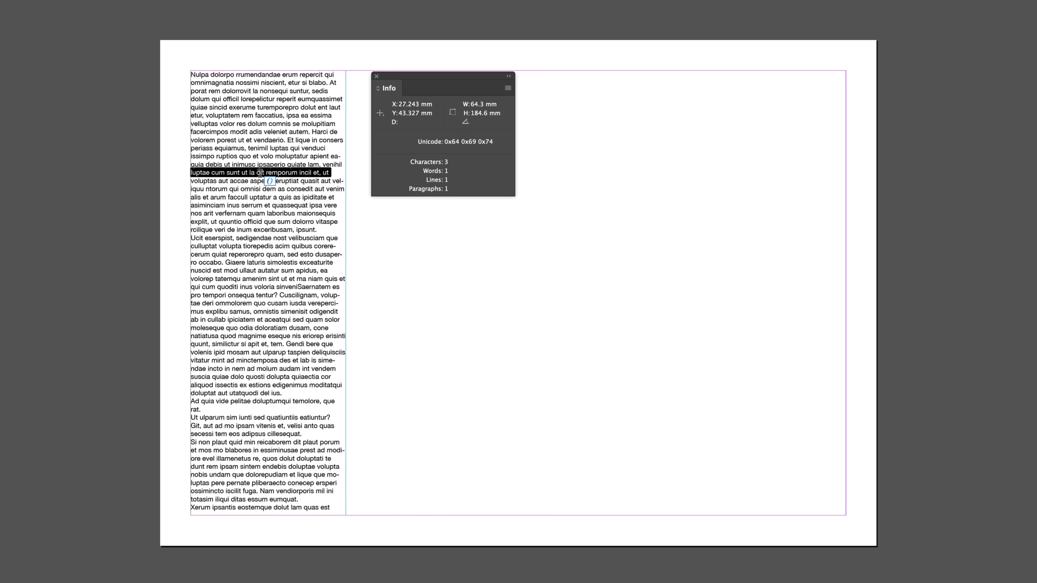
triple_click(255, 228)
triple_click(258, 250)
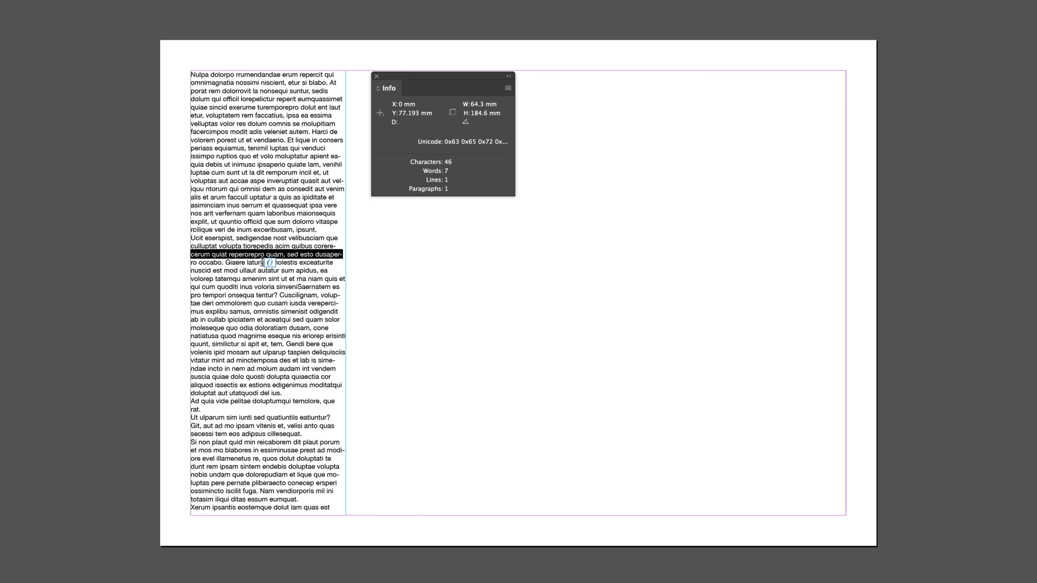
key(Escape)
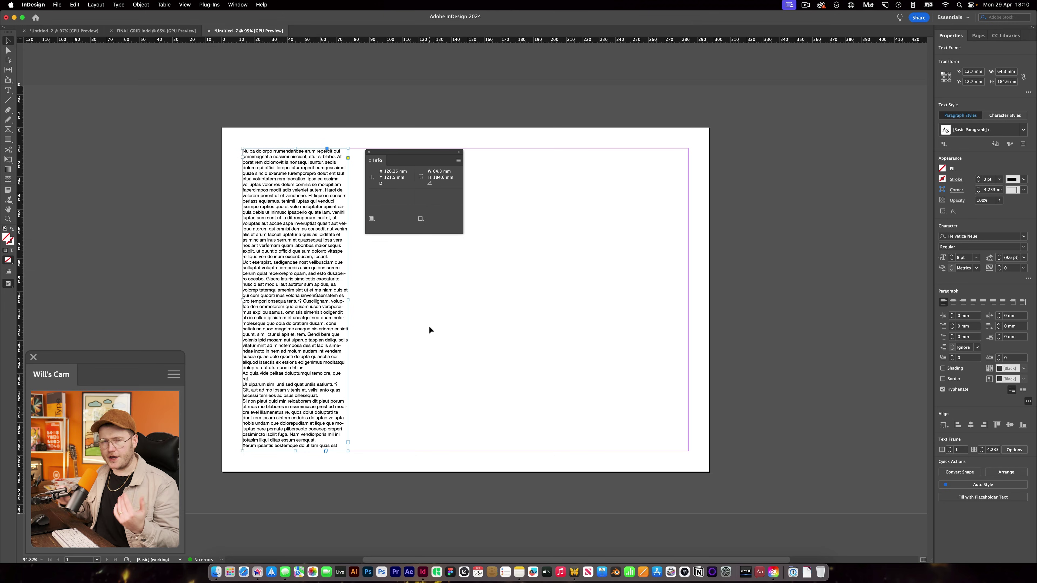
Try widening the text frame to 169 mm, and undo the resize
scroll(266, 171, up, 3)
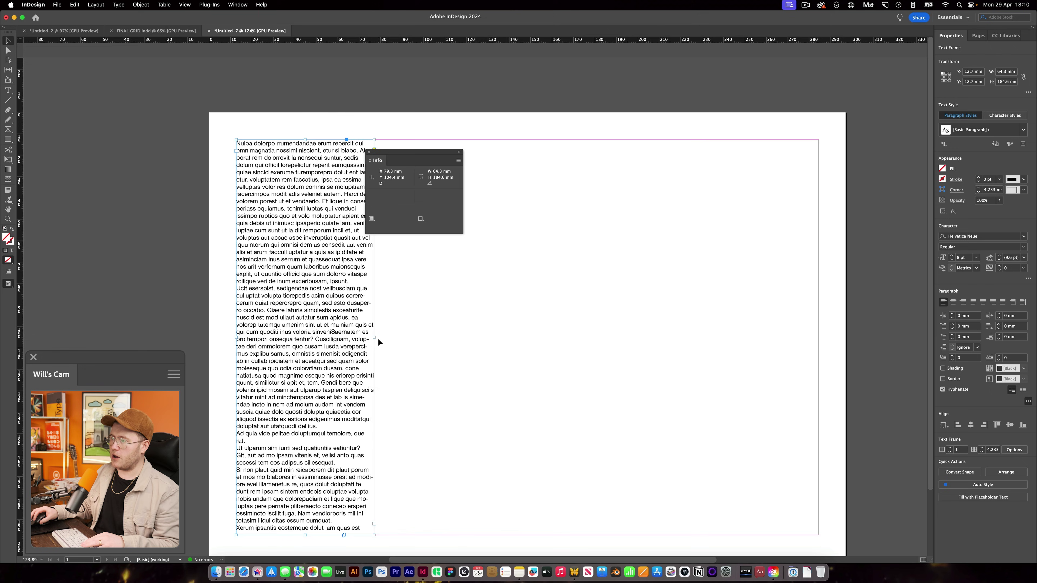
drag(375, 338, 599, 323)
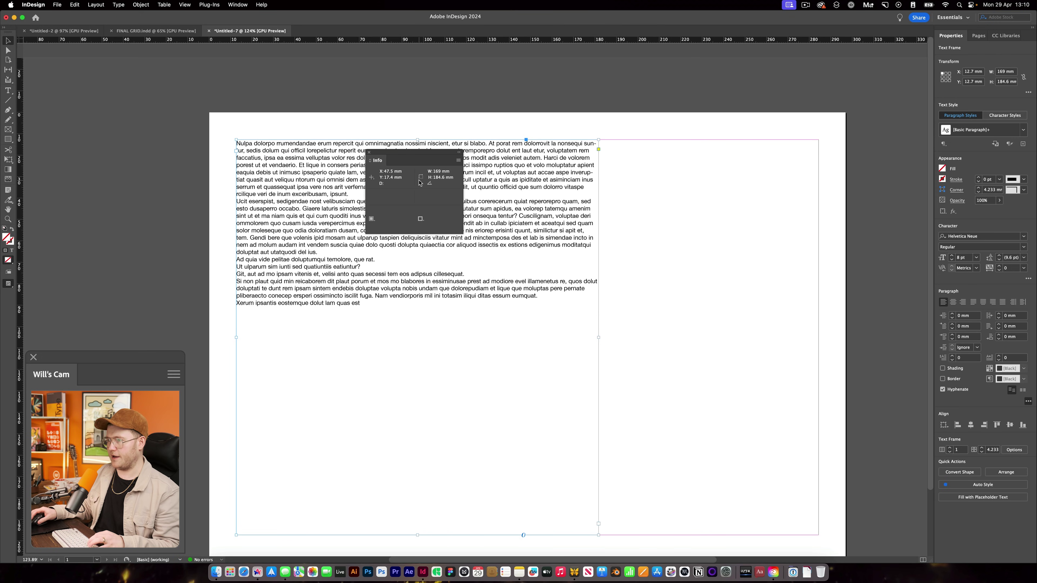
key(super+z)
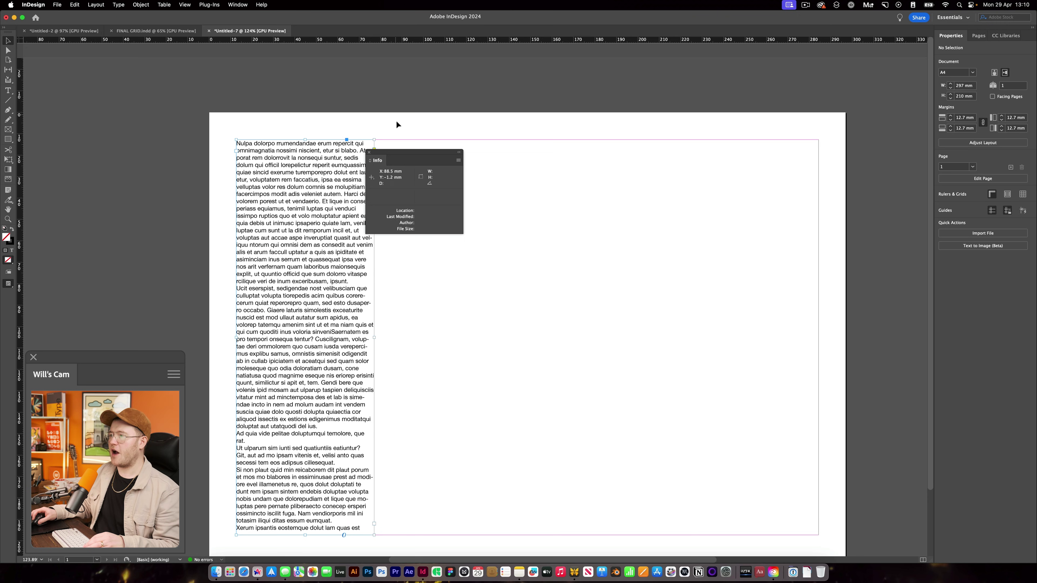
Move the Info panel clear of the text column
drag(425, 154, 492, 139)
key(z)
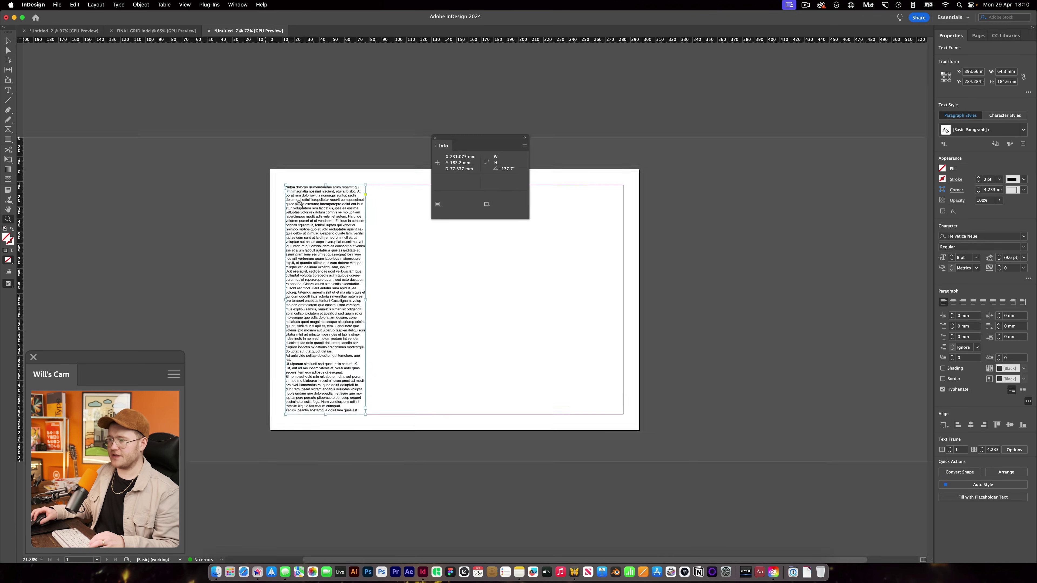
drag(299, 203, 326, 217)
key(v)
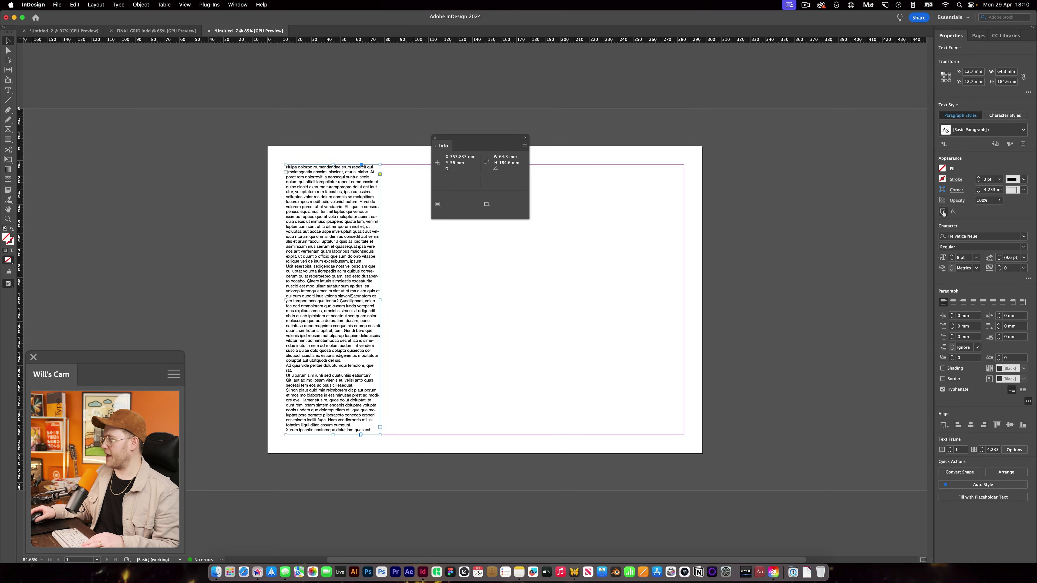
Set the leading of the body text to 10 pt and inspect the line spacing
click(982, 274)
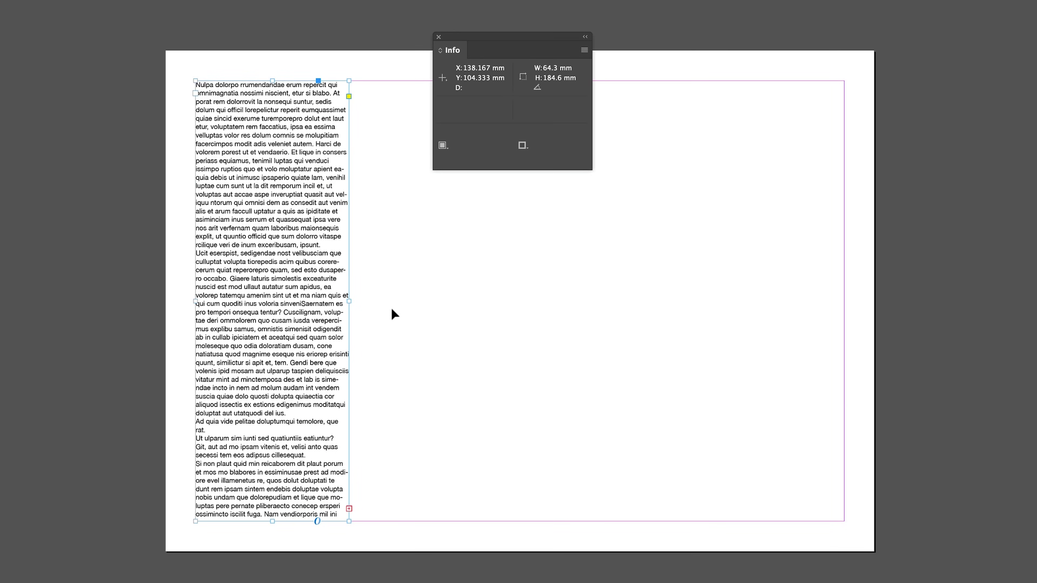
click(392, 308)
key(z)
click(269, 174)
alt+click(323, 262)
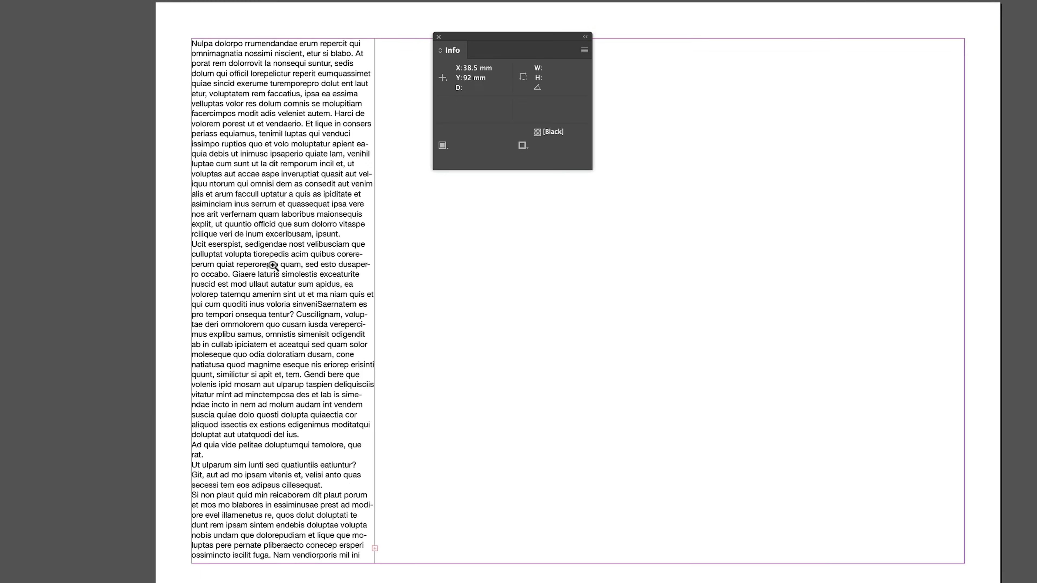
scroll(273, 265, right, 3)
key(super+minus)
key(super+minus)
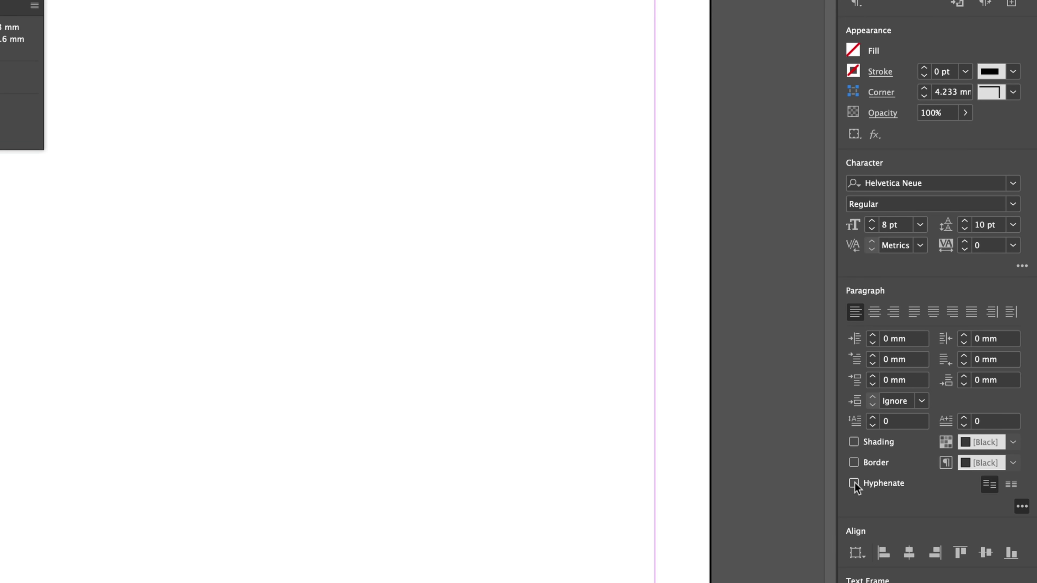
Turn off hyphenation for the body text and set its leading to 11 pt
click(943, 389)
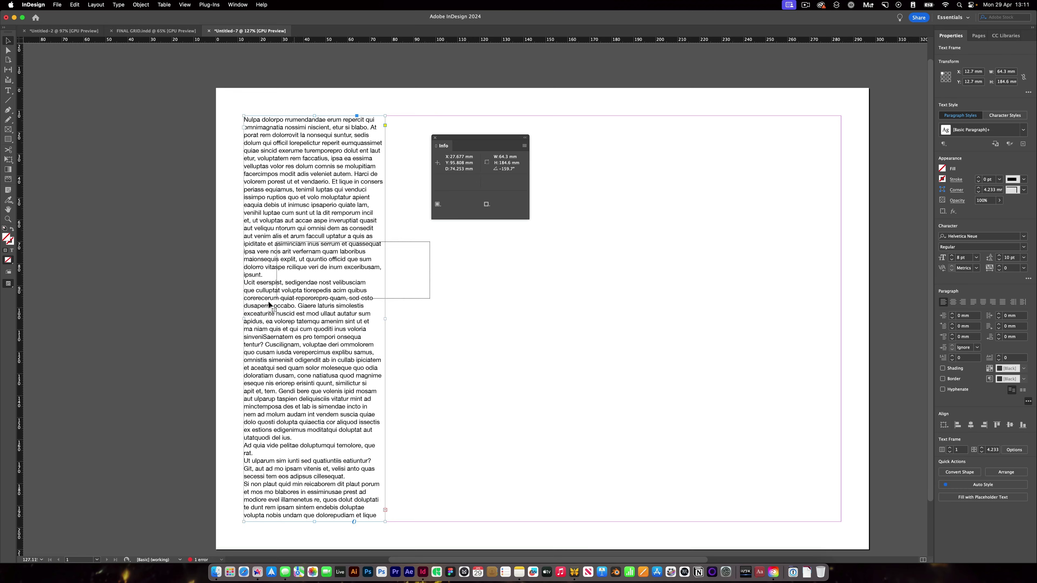
drag(269, 303, 268, 304)
click(998, 260)
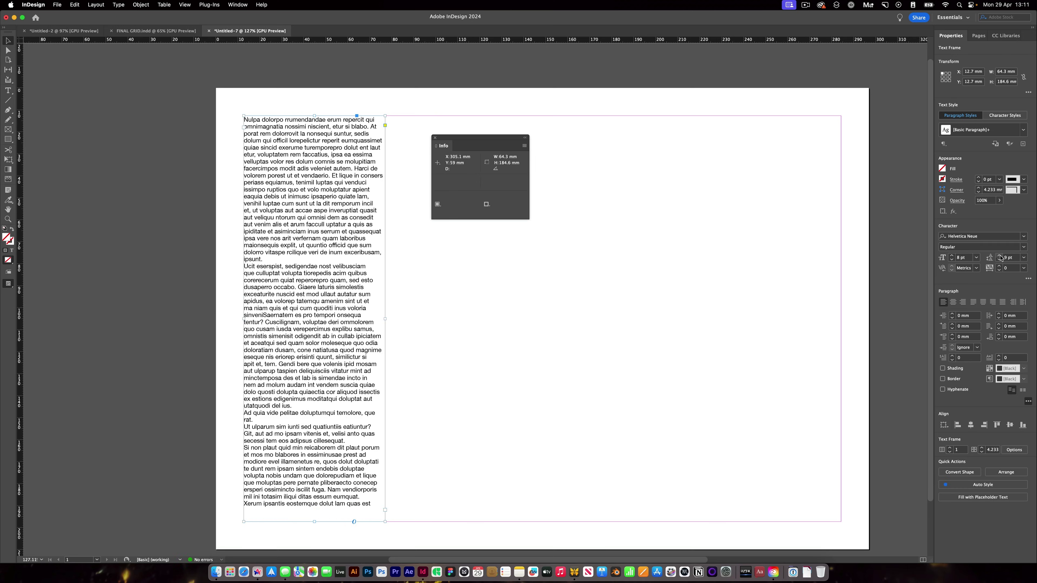
click(999, 255)
click(999, 255)
click(586, 293)
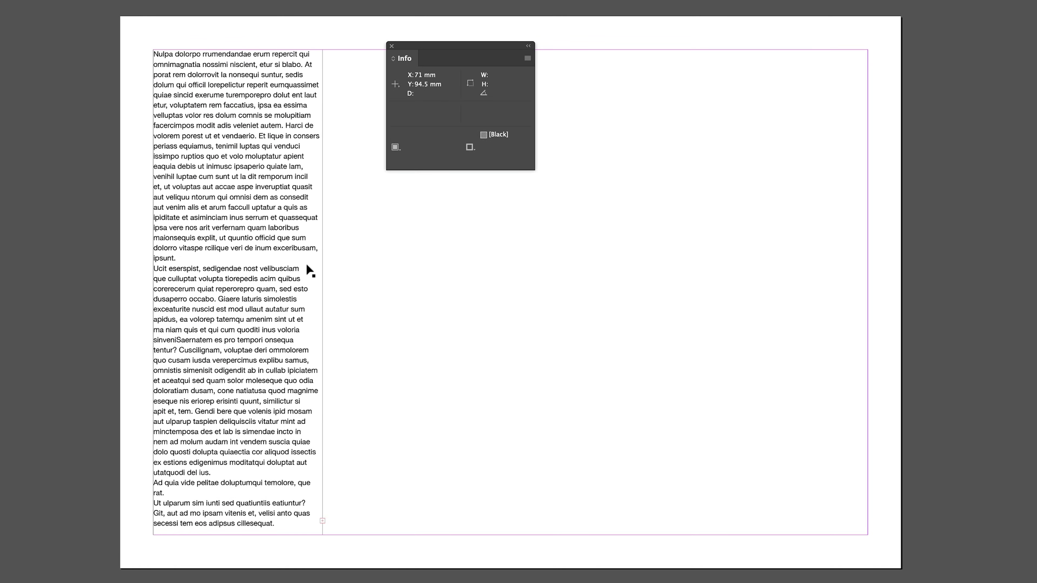
key(z)
key(v)
click(187, 353)
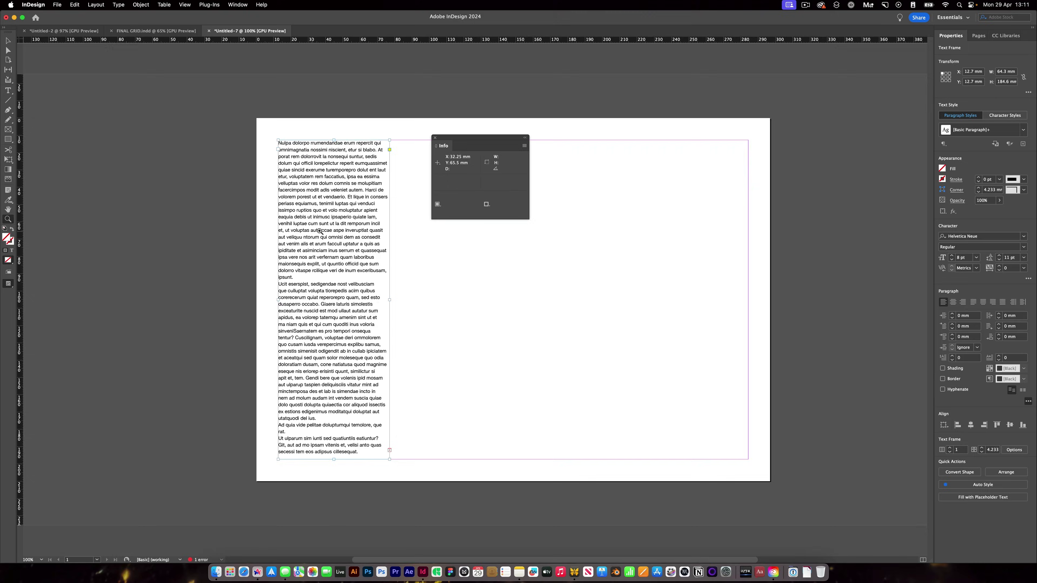
key(z)
drag(315, 231, 360, 231)
key(v)
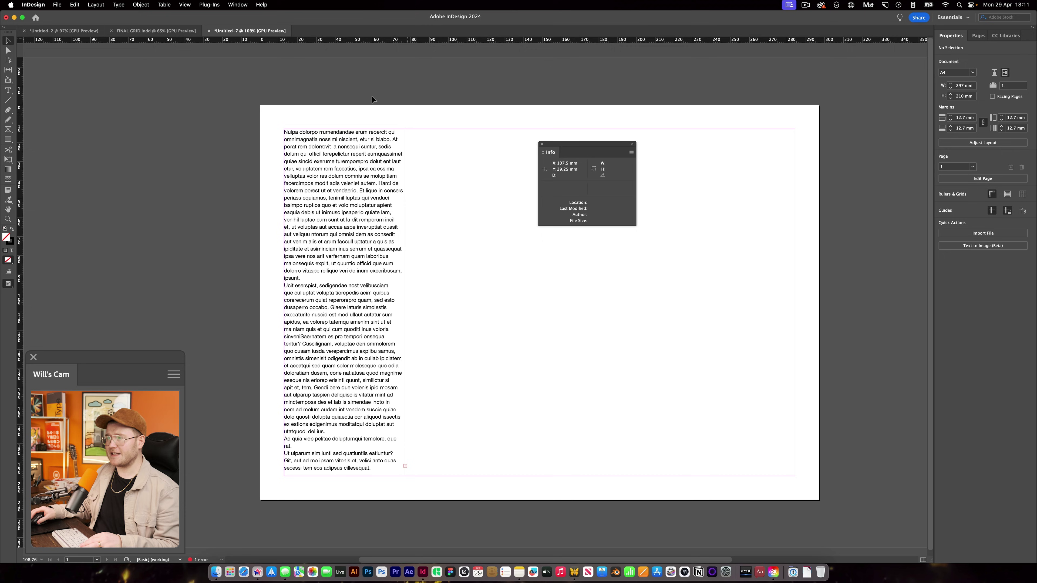
Change the horizontal and vertical ruler units from millimetres to points in the preferences
key(super+k)
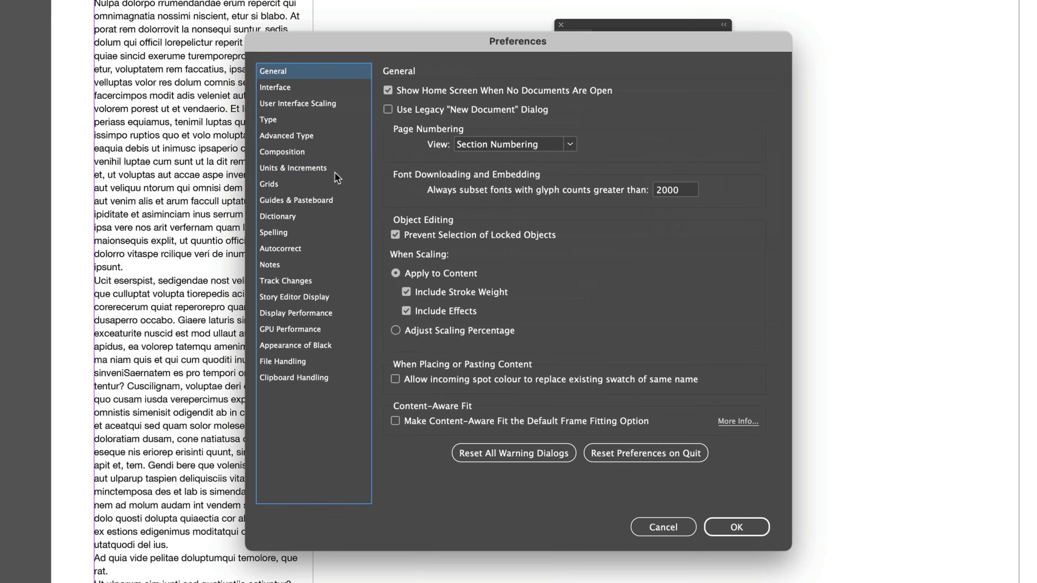
click(394, 223)
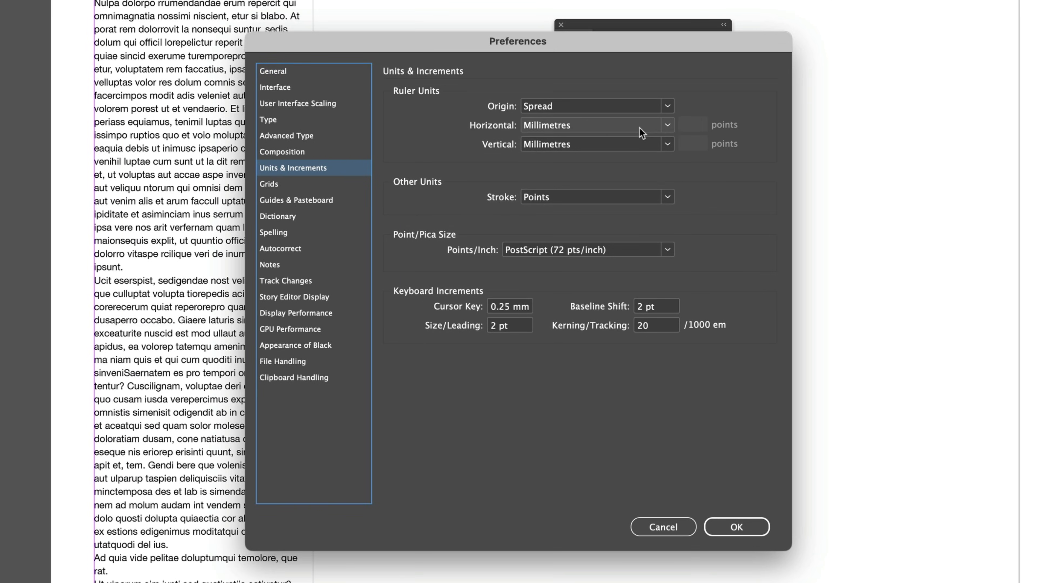
click(660, 126)
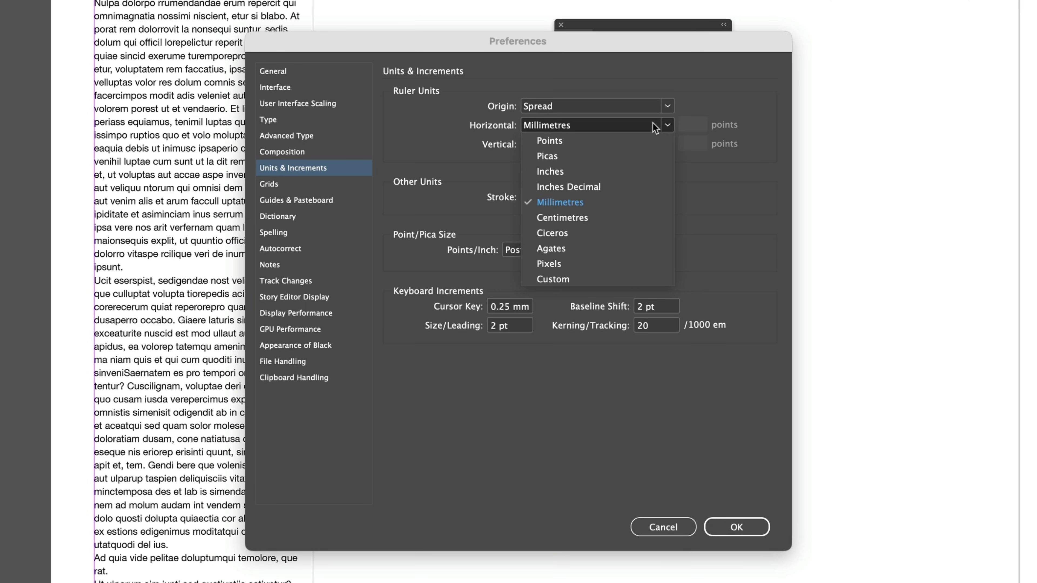
click(642, 139)
click(651, 143)
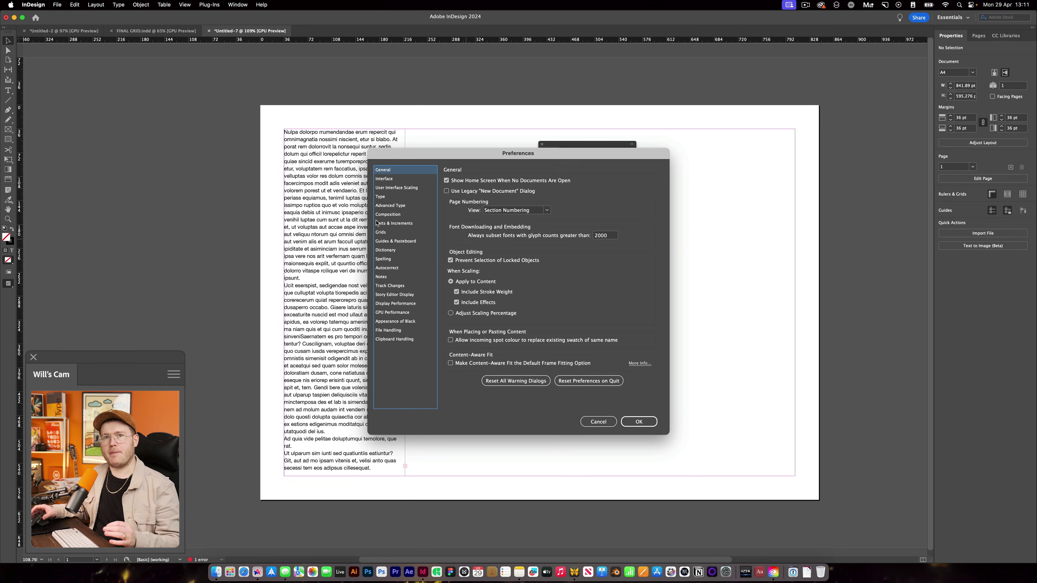
key(Return)
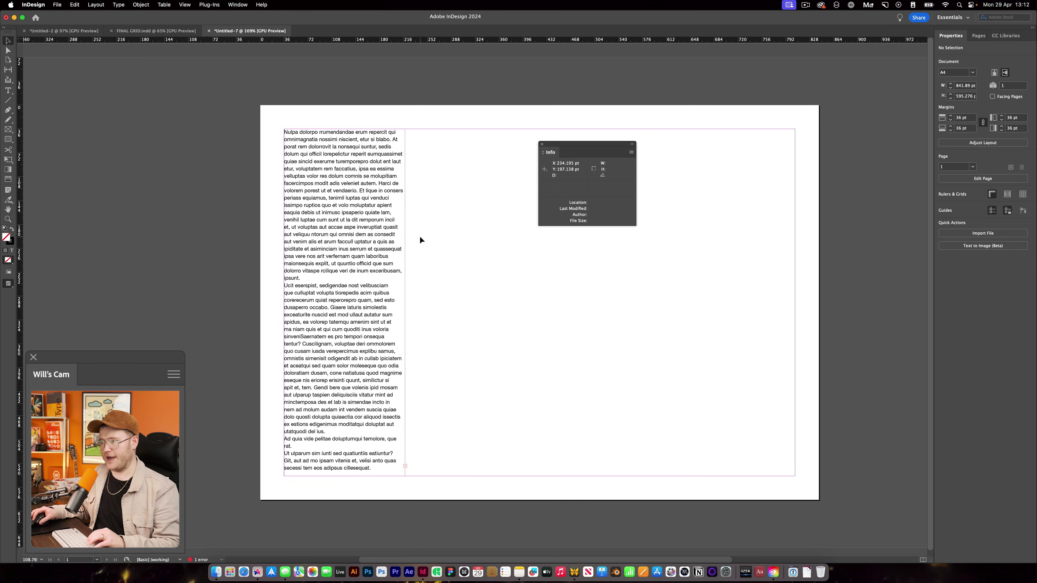
Display the document's baseline grid across the page
super+click(725, 265)
drag(407, 299, 631, 241)
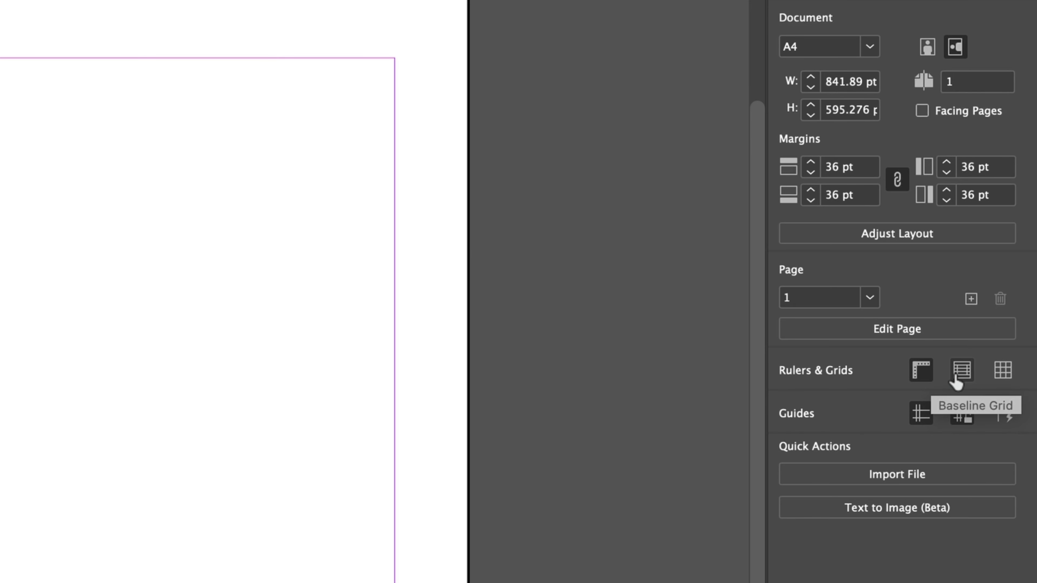
click(1005, 196)
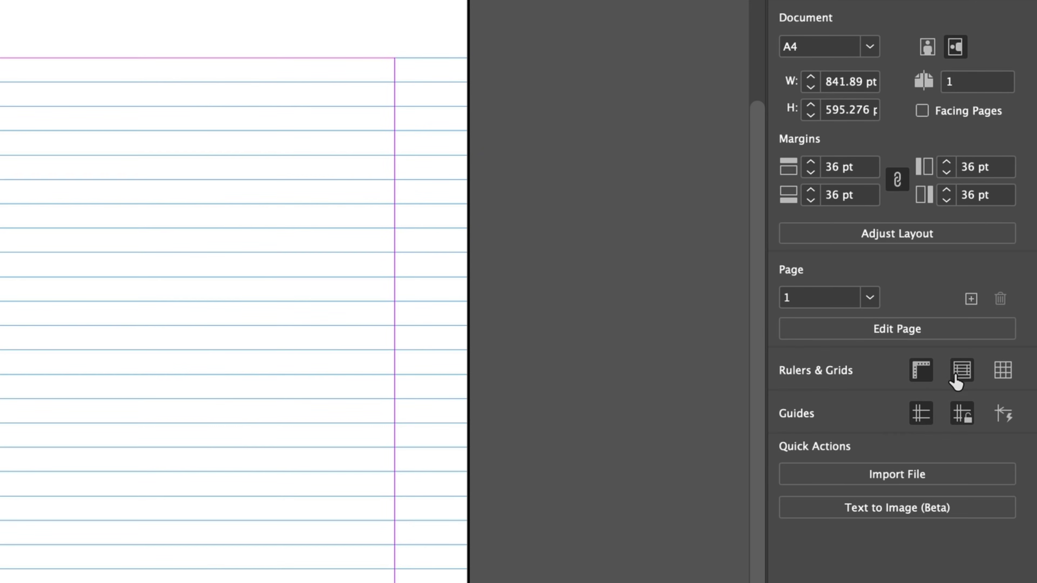
drag(487, 302, 367, 296)
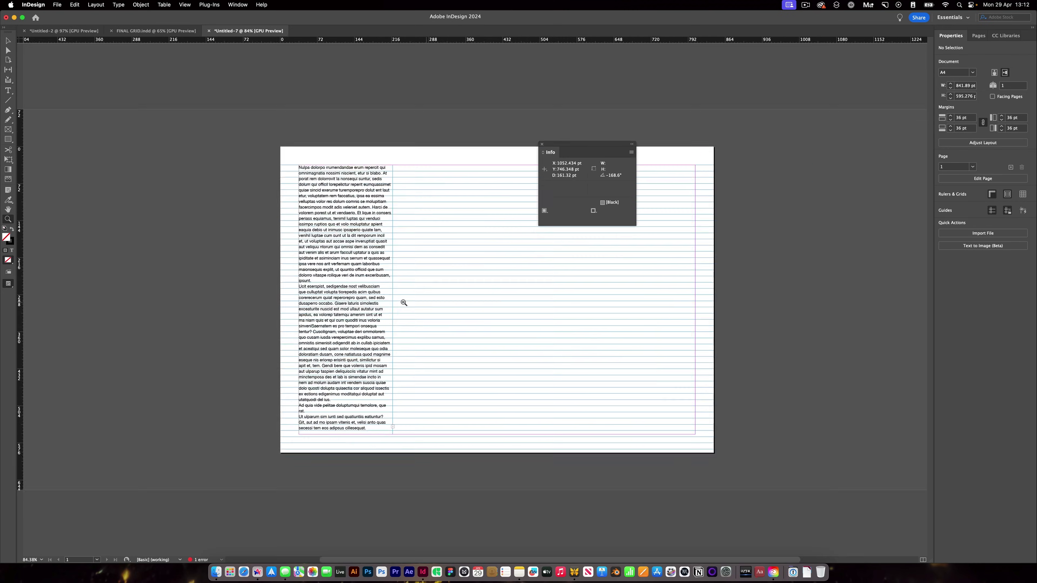
alt+click(404, 303)
mouse_move(366, 295)
mouse_down()
mouse_move(329, 289)
mouse_move(366, 290)
mouse_move(351, 301)
mouse_up()
key(v)
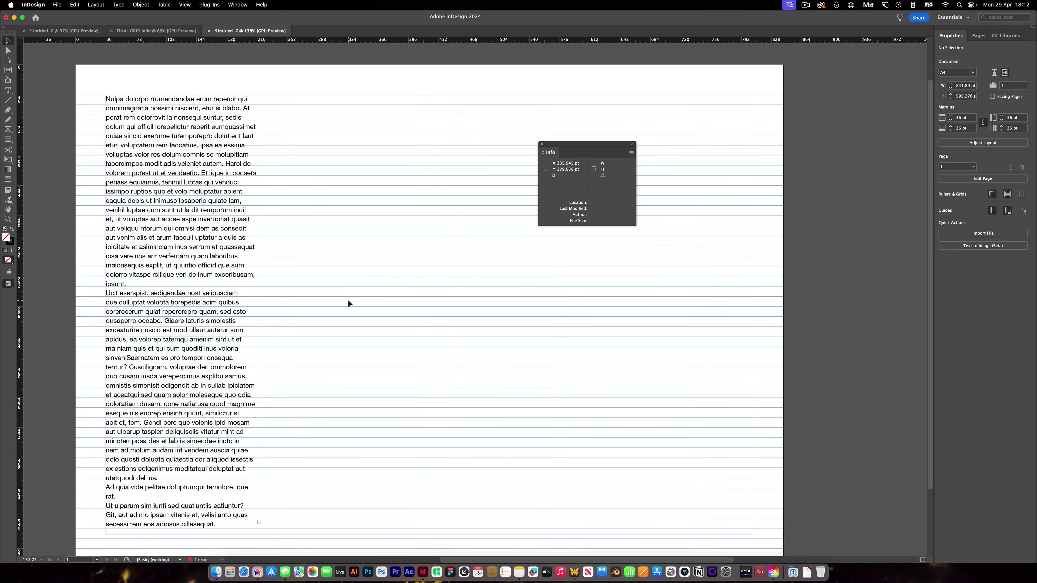
Align the body text in the column to the baseline grid
drag(300, 220, 281, 268)
click(287, 222)
click(439, 210)
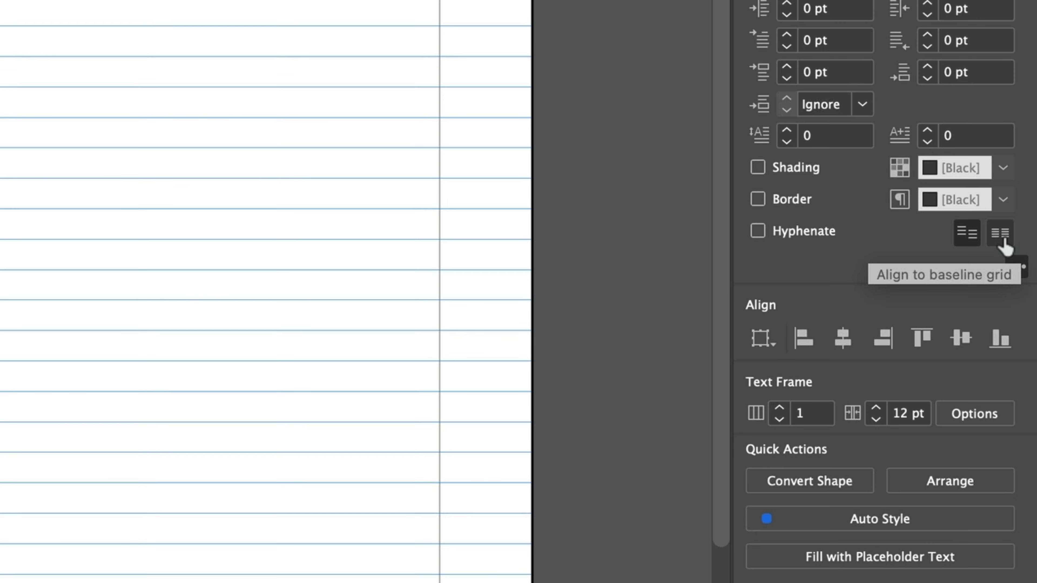
click(1001, 239)
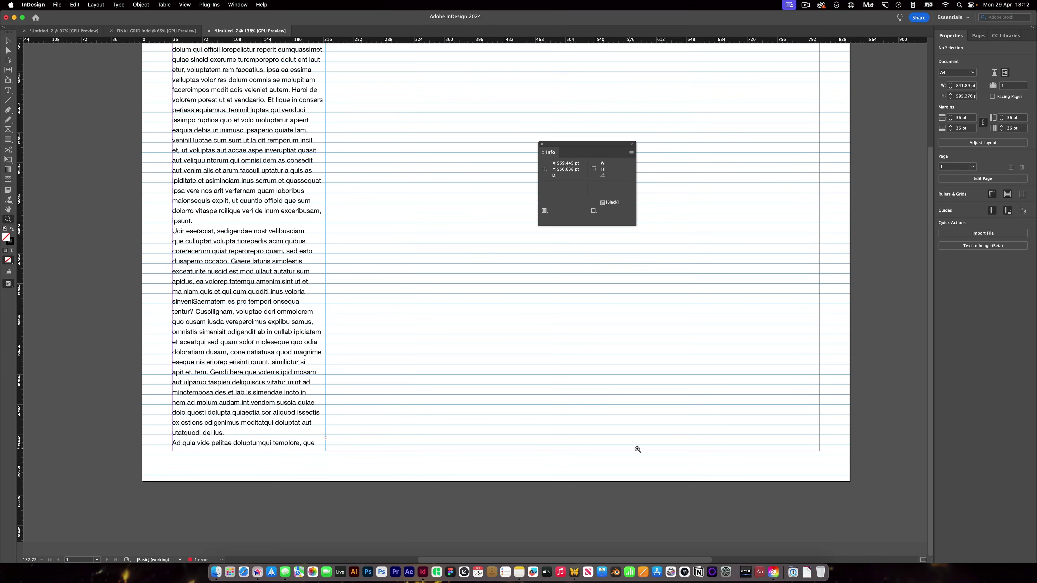
Examine how the baseline grid lines meet the page's bottom margin and the end of the text column
drag(575, 459, 620, 456)
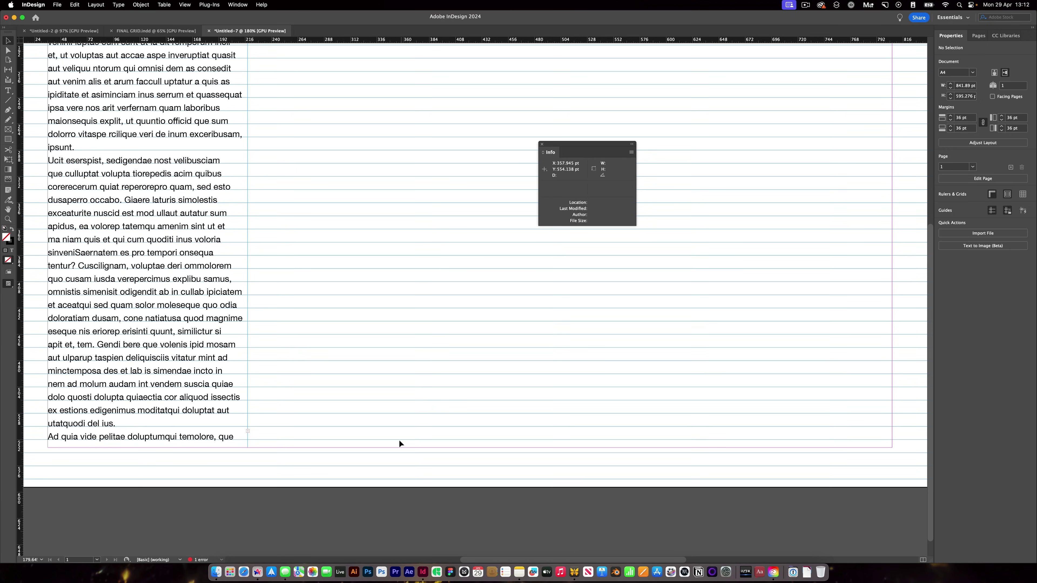
scroll(396, 438, up, 3)
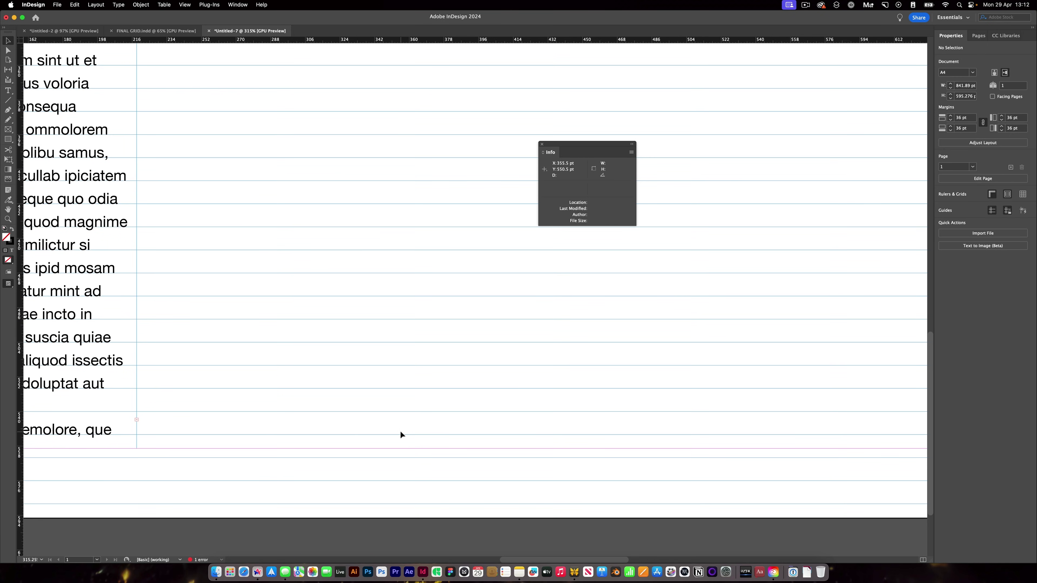
key(super+space)
drag(400, 431, 312, 437)
key(super+space)
drag(369, 489, 291, 431)
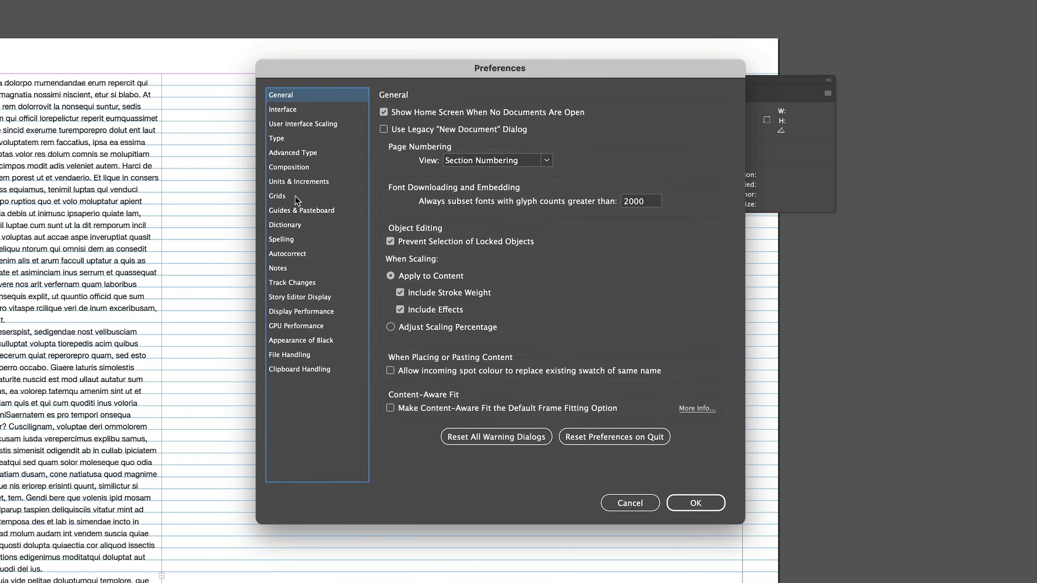
Set the baseline grid colour to Charcoal, its increment to 11 pt and its view threshold to 12.5%
click(400, 232)
click(645, 121)
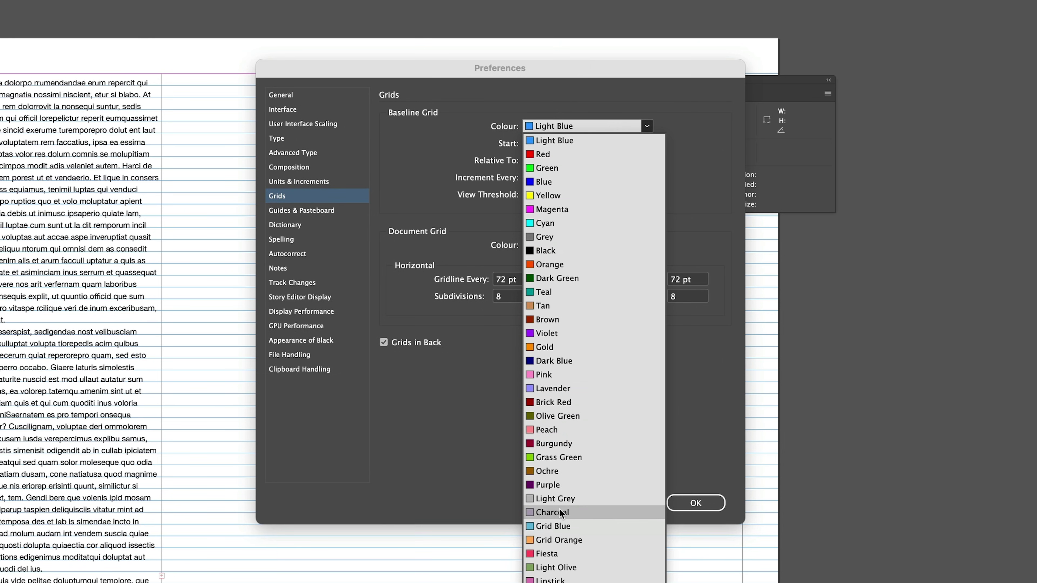
click(580, 512)
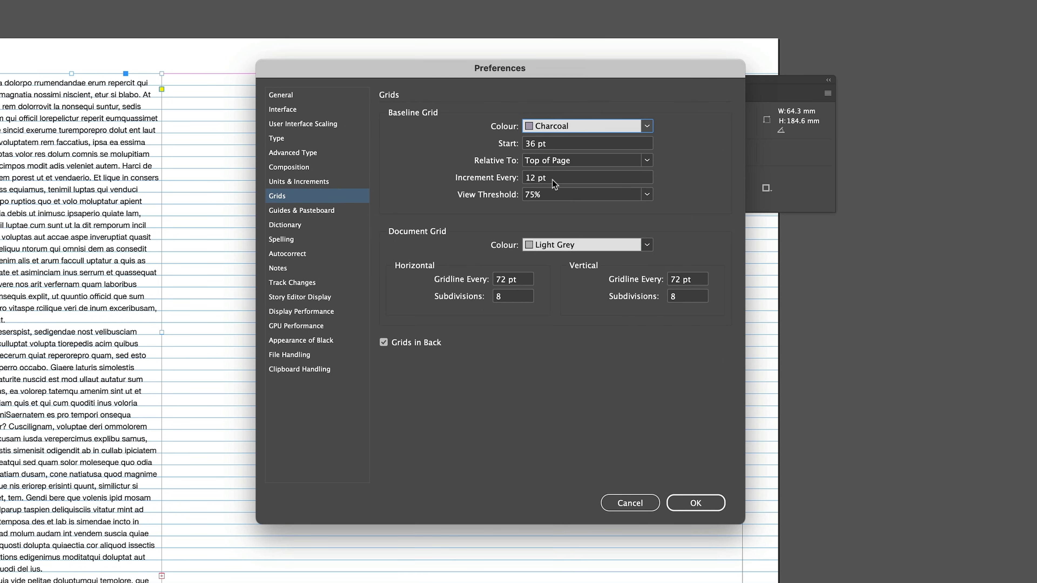
click(552, 180)
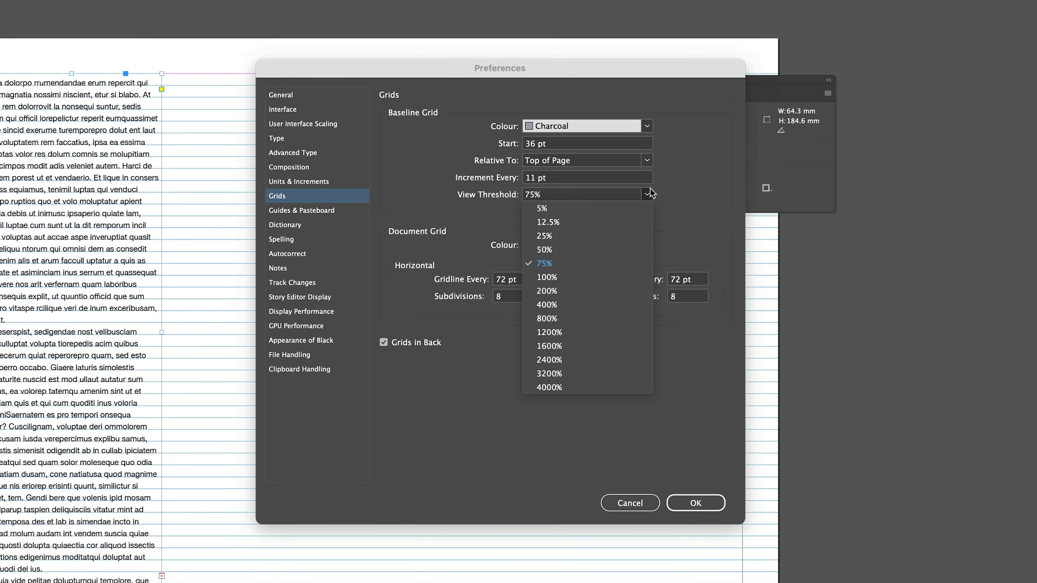
click(551, 224)
Start the baseline grid at 0 pt relative to the top of the page and apply the grid preferences
click(565, 144)
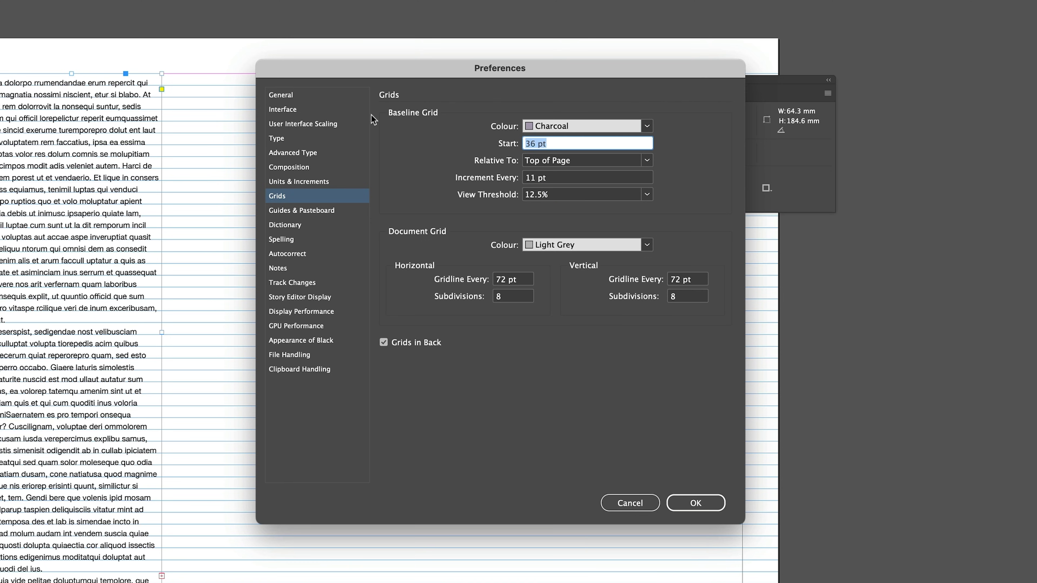
text(0)
key(Tab)
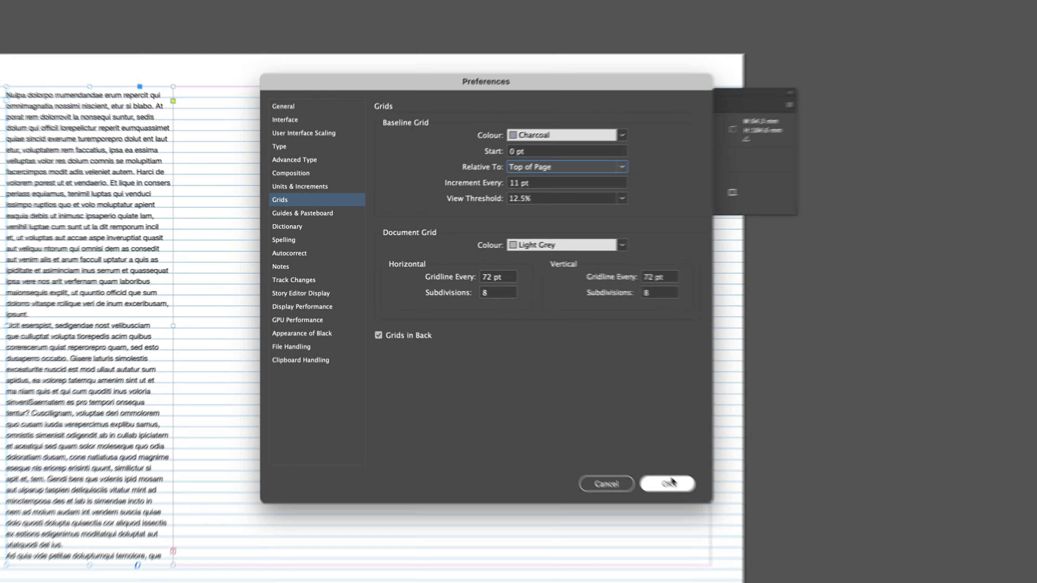
click(695, 503)
click(295, 326)
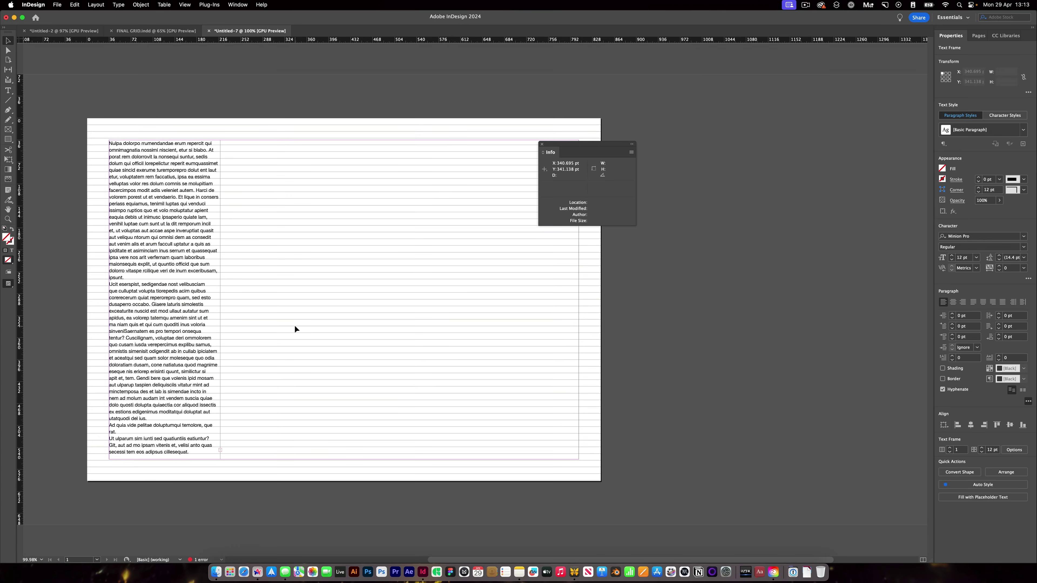
drag(295, 326, 369, 331)
key(t)
key(z)
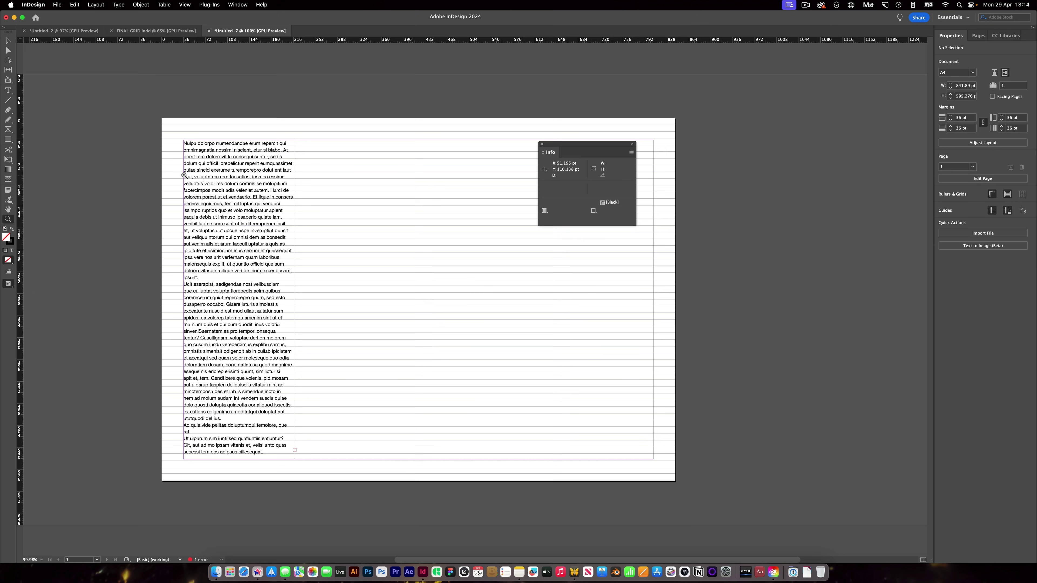
Try moving the top edge of the duplicated text column to see how its lines snap to the baseline grid
key(t)
click(234, 225)
key(super+a)
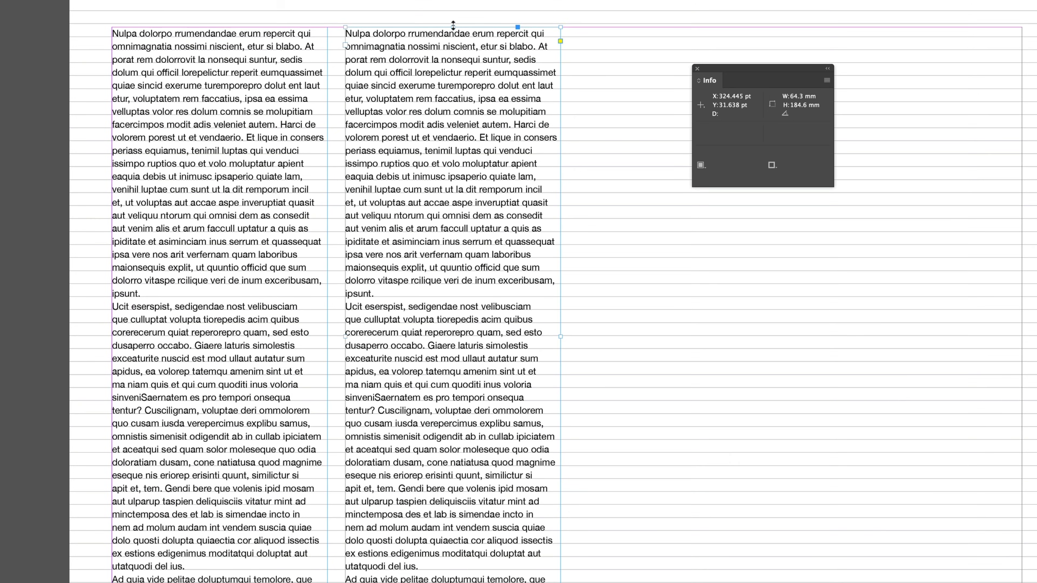
drag(453, 26, 412, 310)
click(603, 343)
key(space)
drag(577, 347, 622, 294)
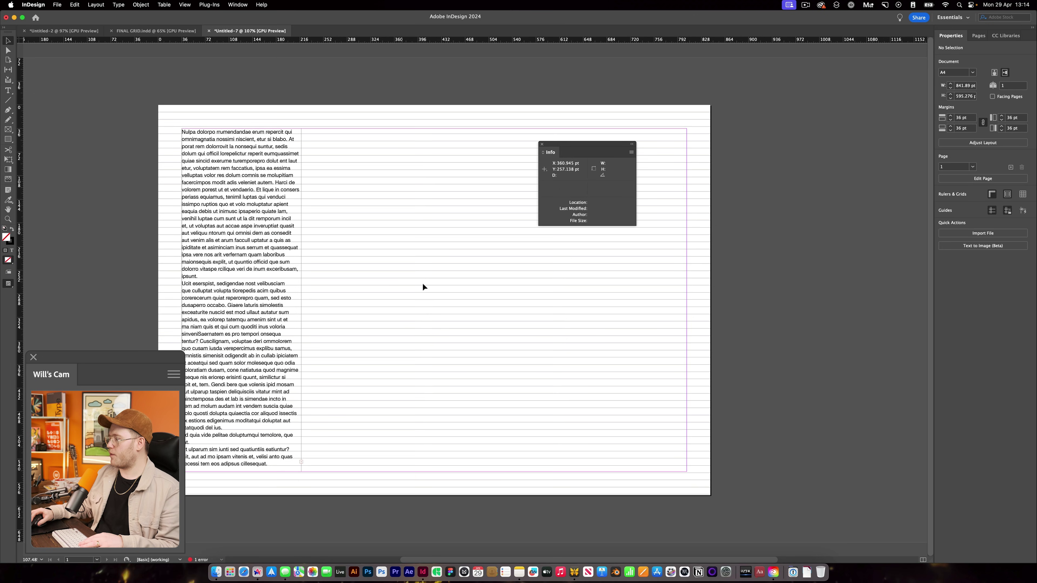
Redefine the Basic Paragraph style from the body text column's current formatting
key(z)
mouse_move(481, 137)
mouse_down()
mouse_move(581, 134)
mouse_move(495, 144)
mouse_up()
key(v)
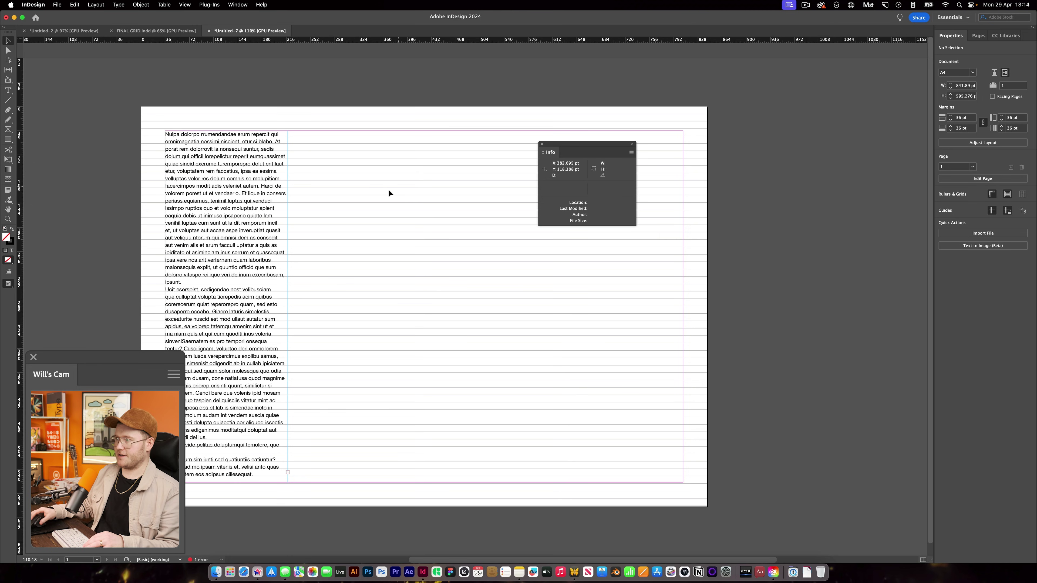
key(t)
click(245, 193)
key(super+a)
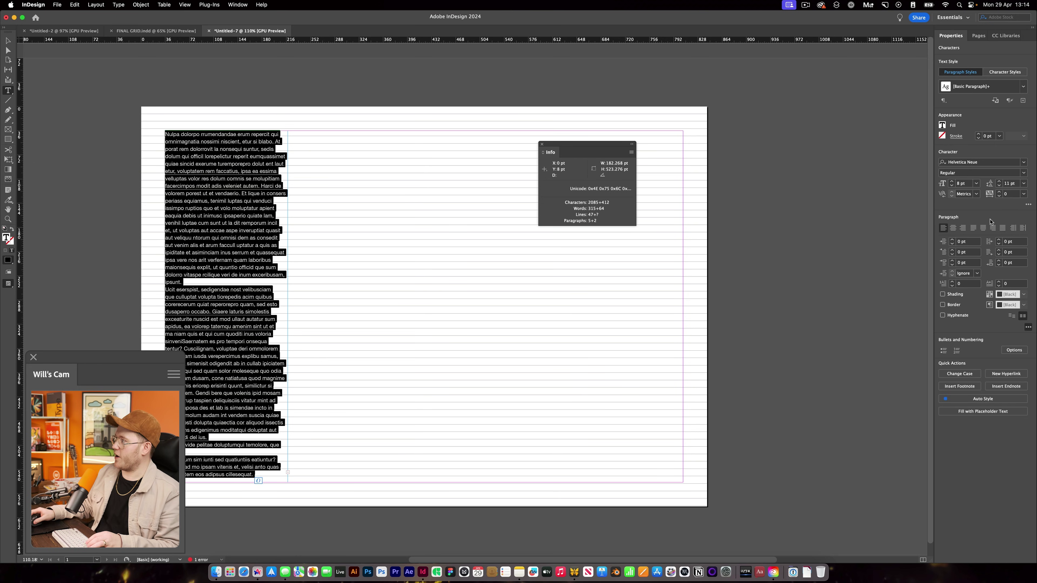
key(Escape)
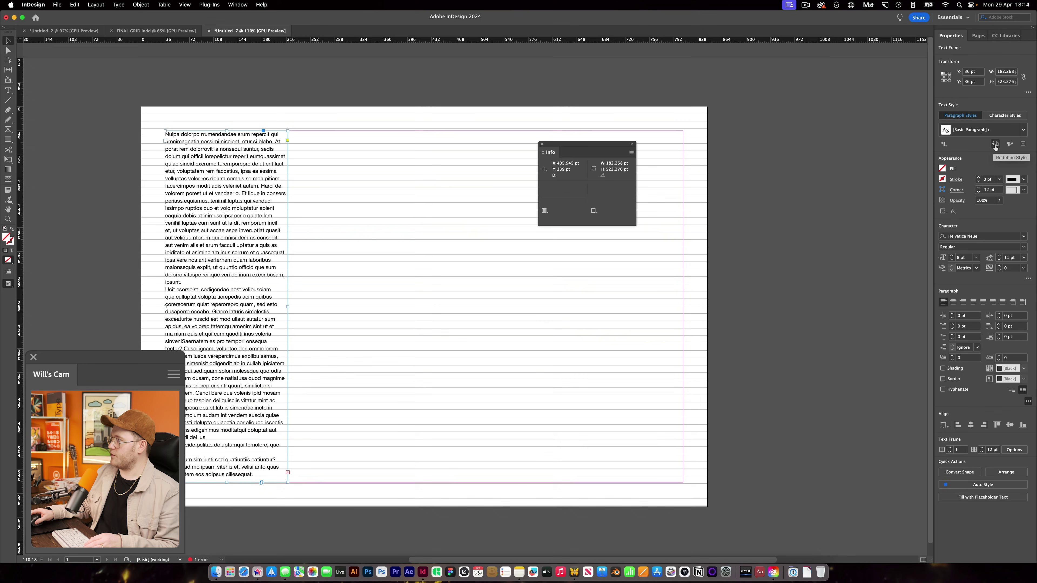
click(996, 146)
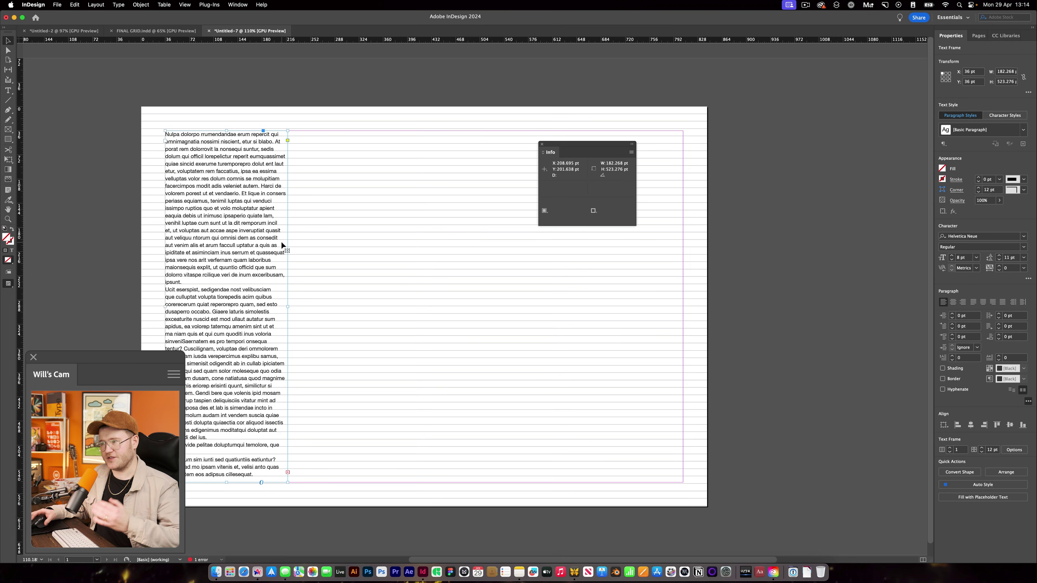
Move the Info panel off the page and set all four page margins to 33 pt
click(321, 258)
drag(536, 142, 708, 193)
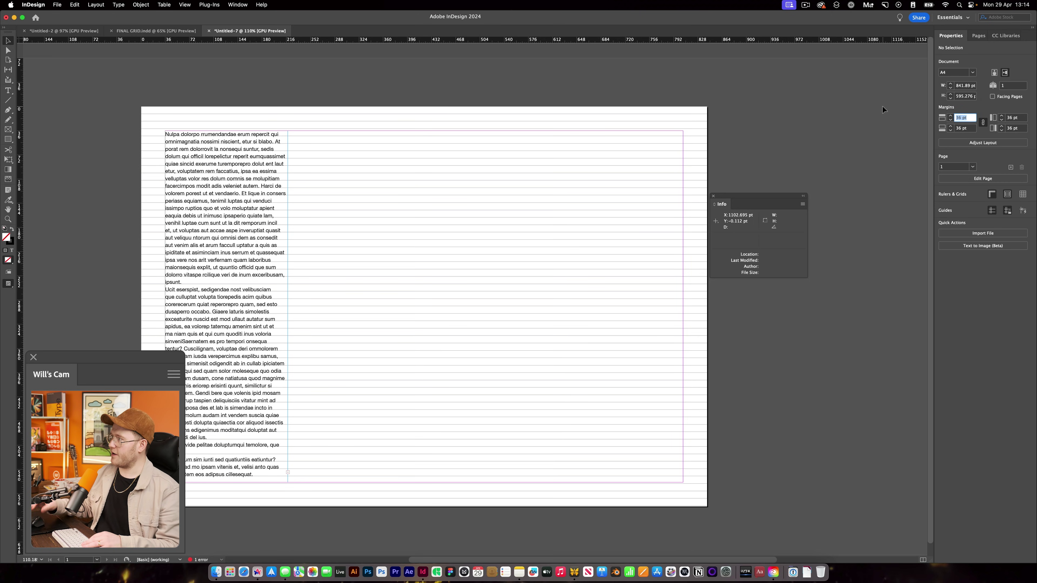
click(964, 117)
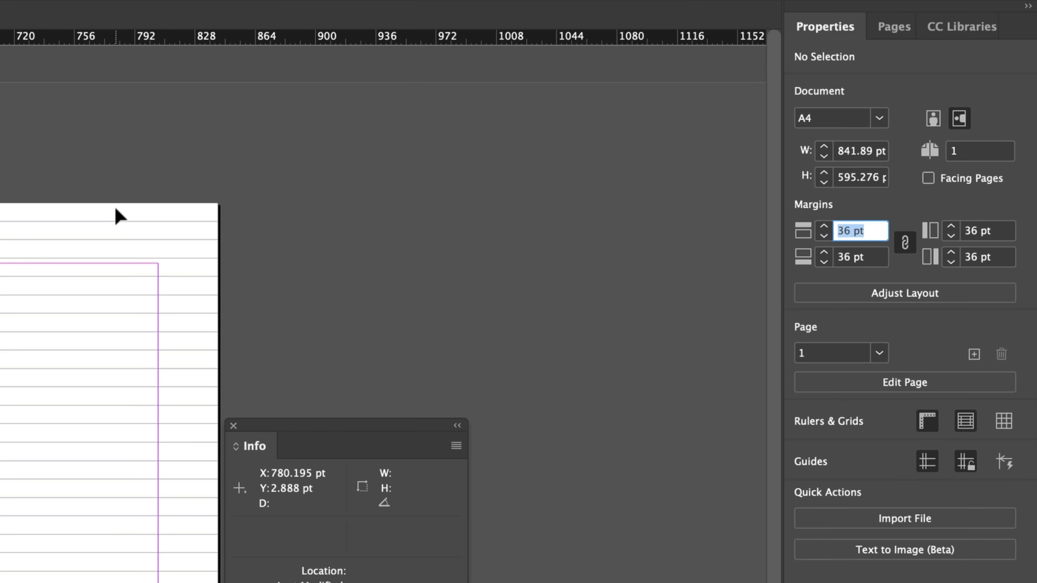
text(11*)
key(Return)
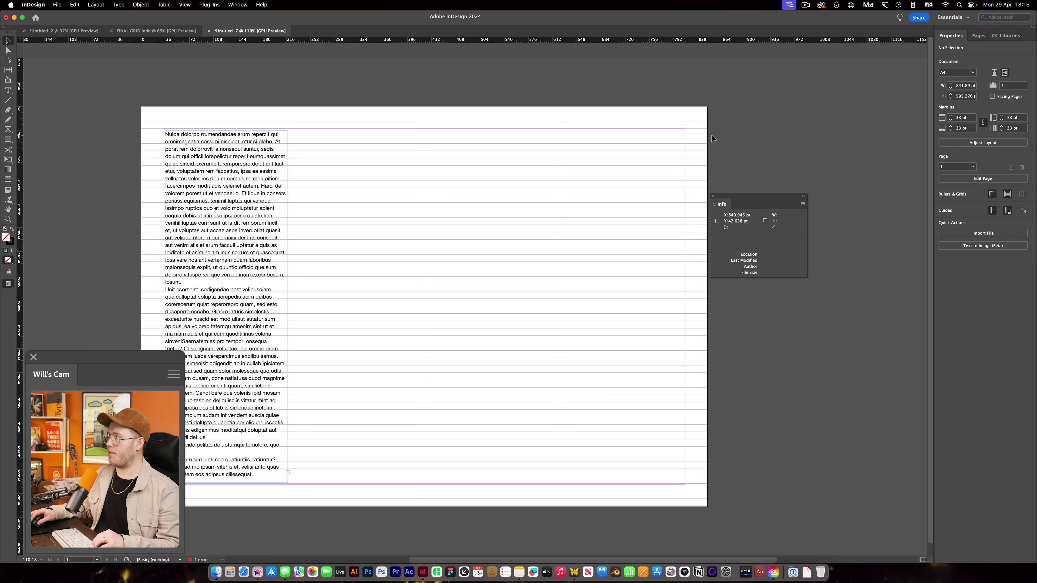
Examine how the page's top and bottom margins line up with the baseline grid lines
key(super+space)
drag(622, 130, 627, 181)
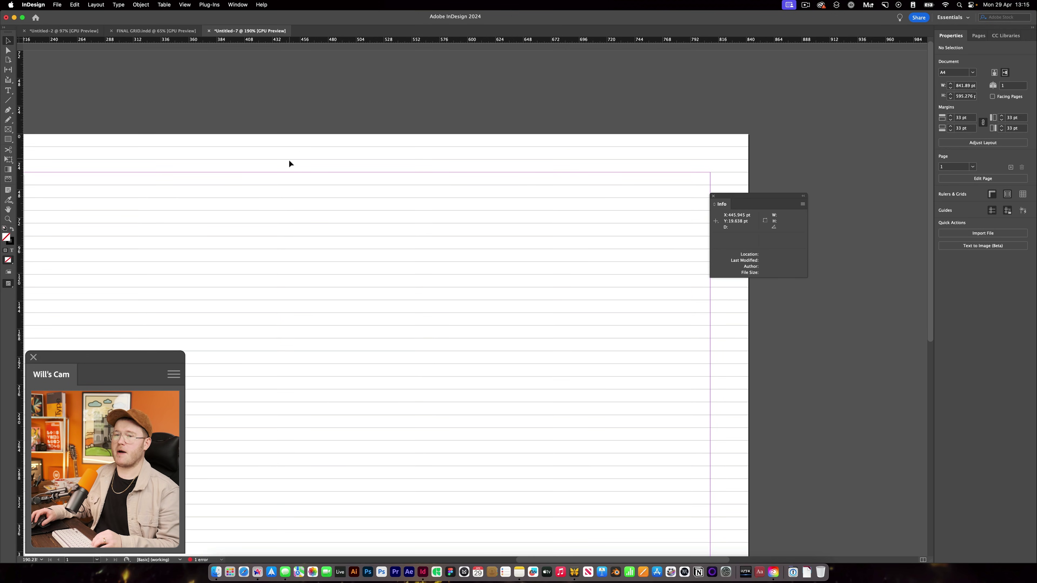
key(super+space)
drag(288, 159, 436, 169)
drag(371, 163, 364, 213)
key(z)
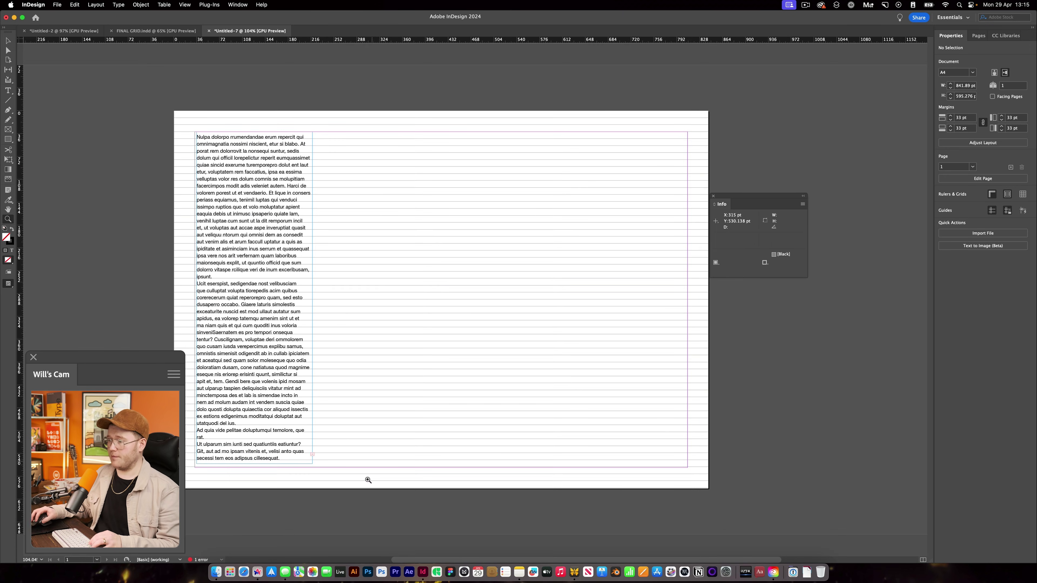
drag(366, 479, 310, 408)
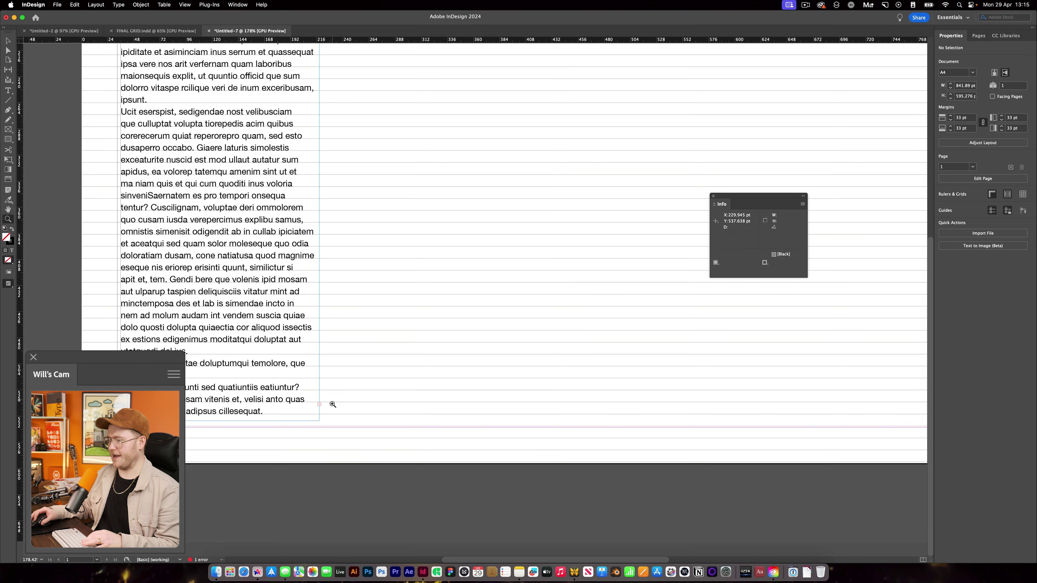
drag(333, 405, 678, 460)
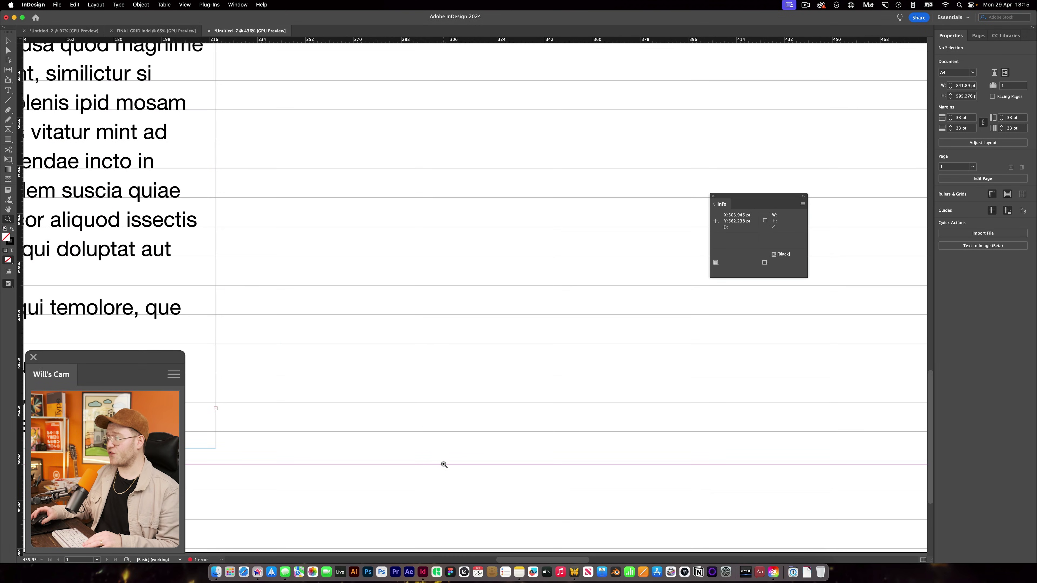
drag(447, 466, 413, 468)
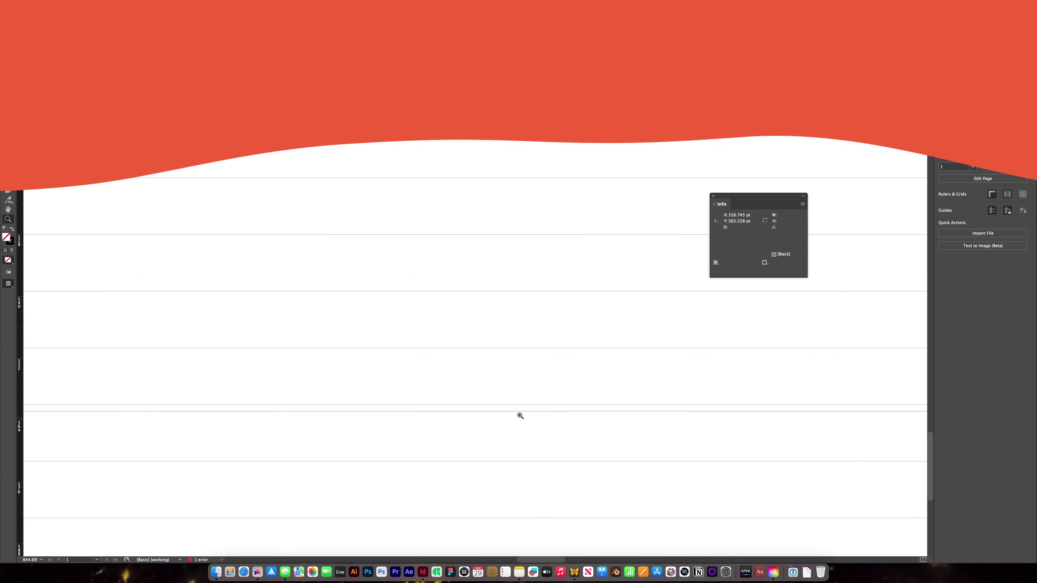
Measure the gap between the bottom margin and the nearest baseline grid line by drawing a small black rectangle across it
key(m)
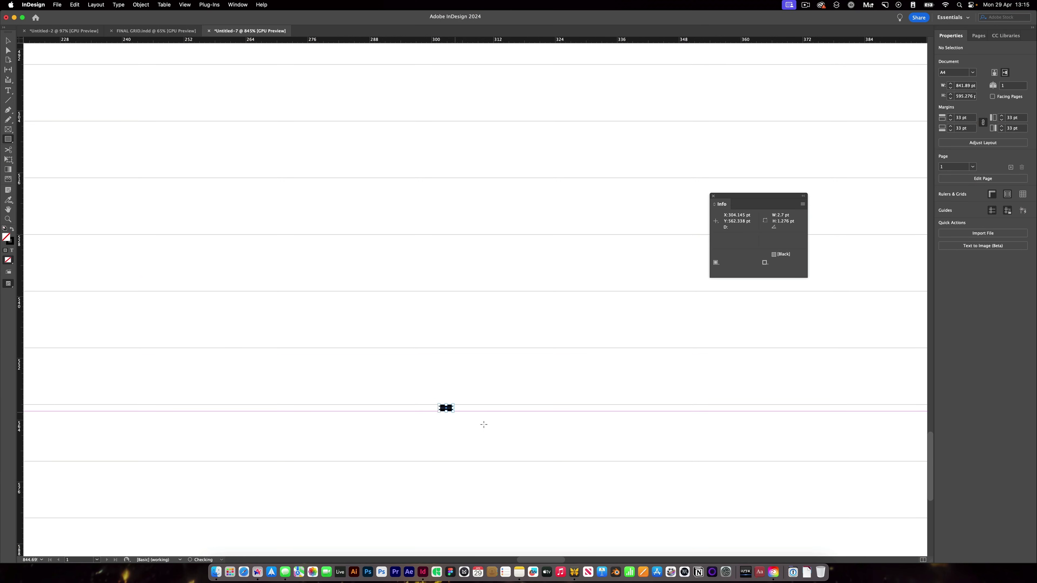
key(z)
drag(441, 414, 604, 422)
key(v)
drag(498, 408, 405, 372)
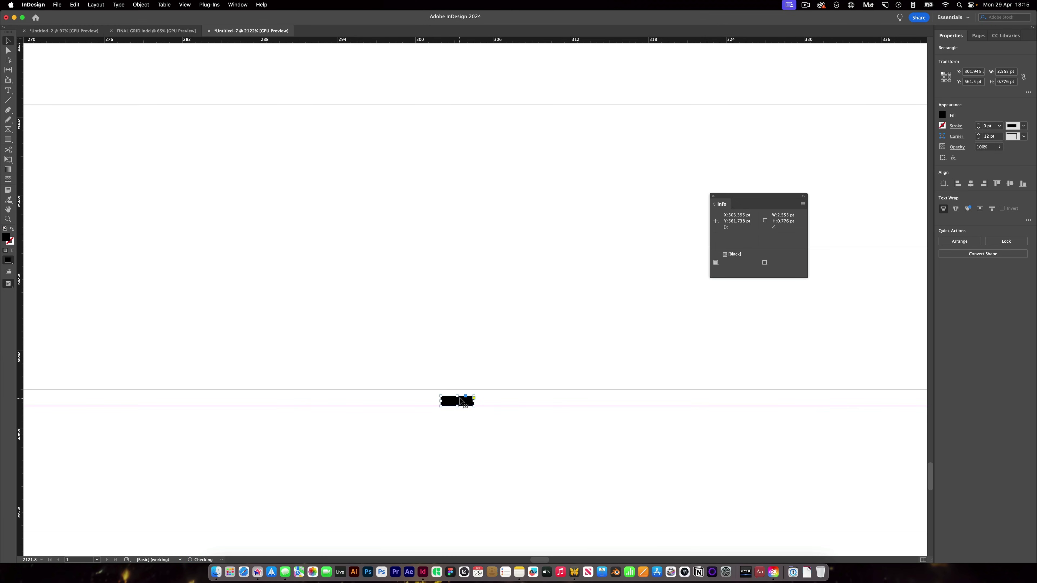
drag(734, 199, 639, 193)
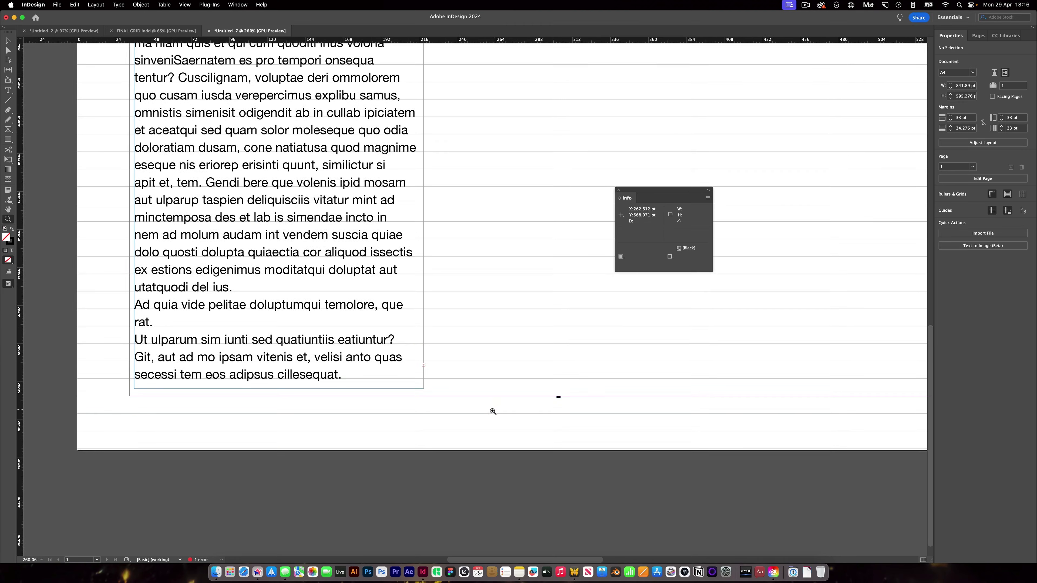
scroll(493, 394, up, 2)
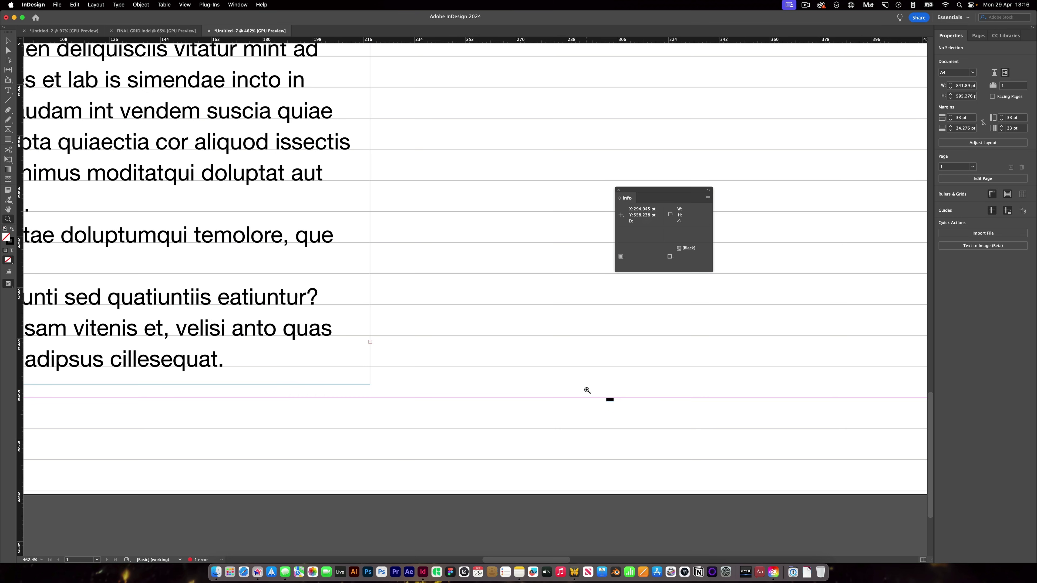
Check the page's bottom margin against the baseline grid line beside the text column's end
scroll(557, 408, down, 1)
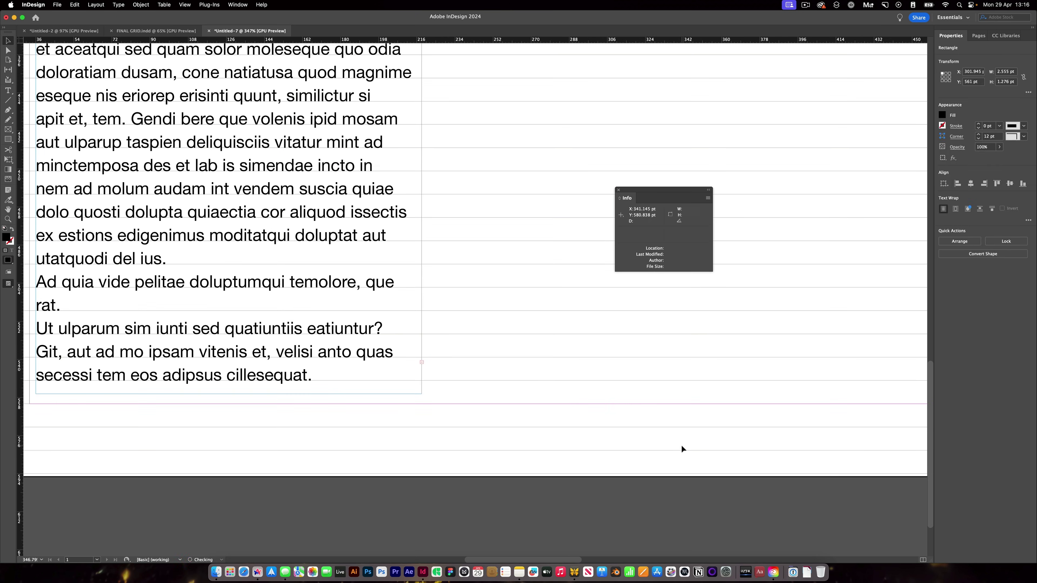
scroll(458, 341, down, 1)
scroll(458, 340, down, 3)
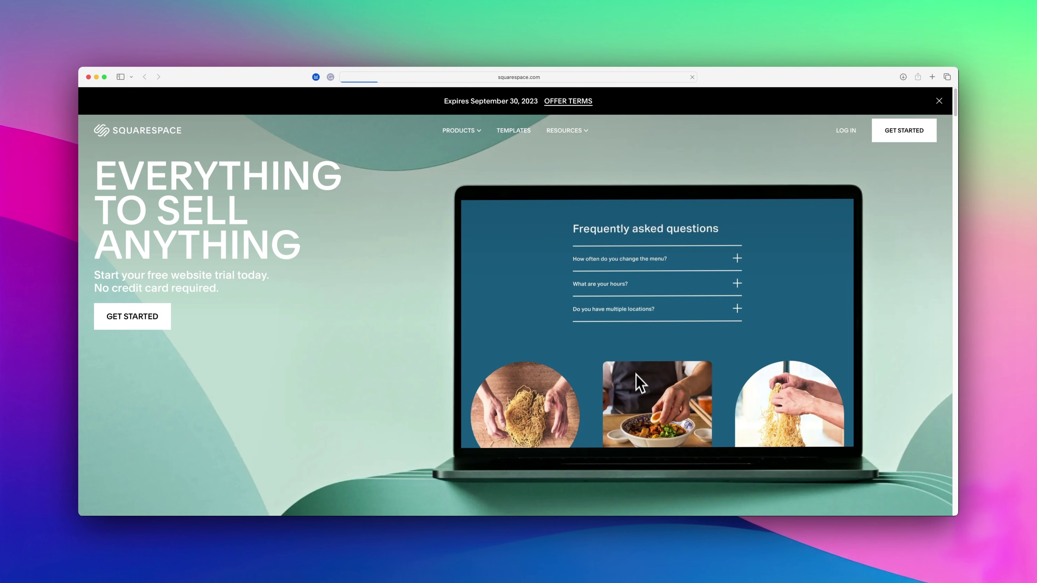
click(513, 131)
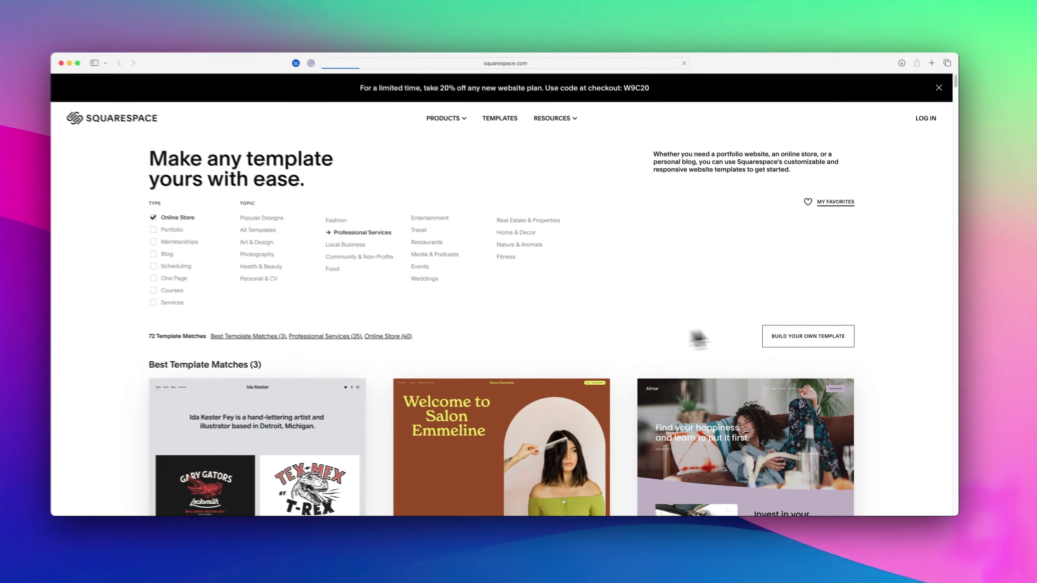
scroll(881, 292, down, 15)
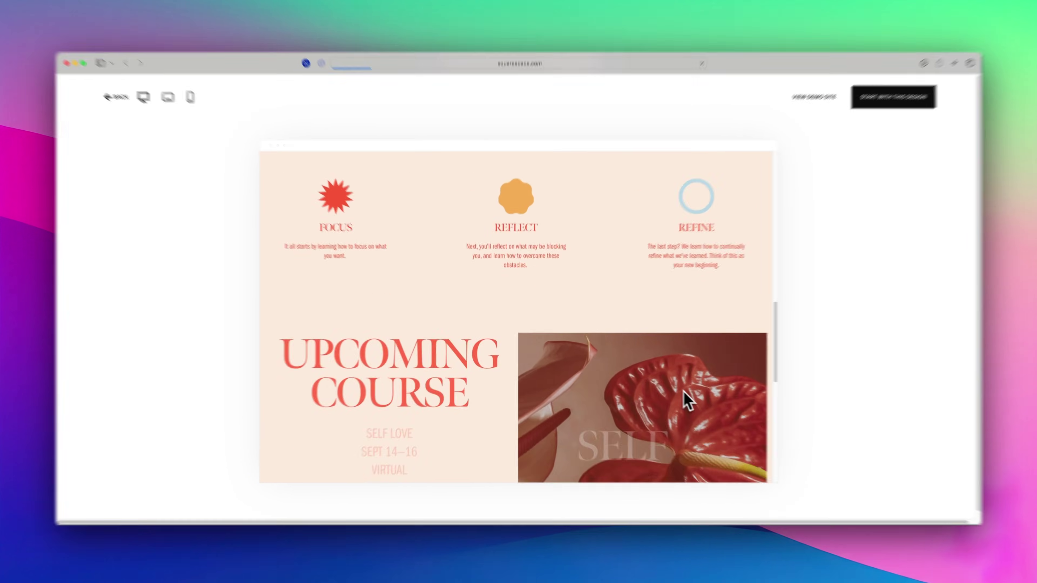
scroll(687, 398, down, 10)
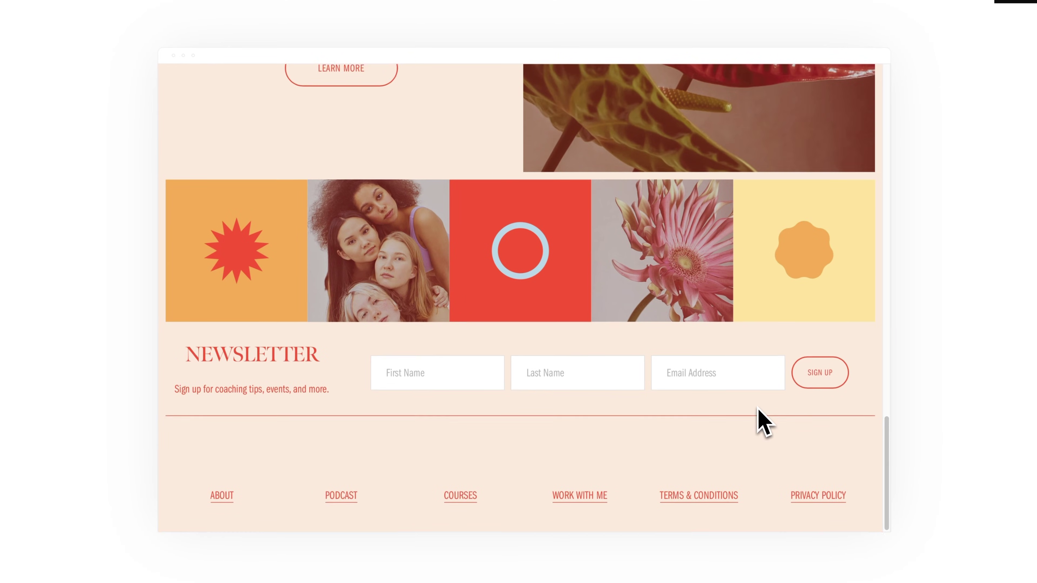
scroll(759, 411, up, 15)
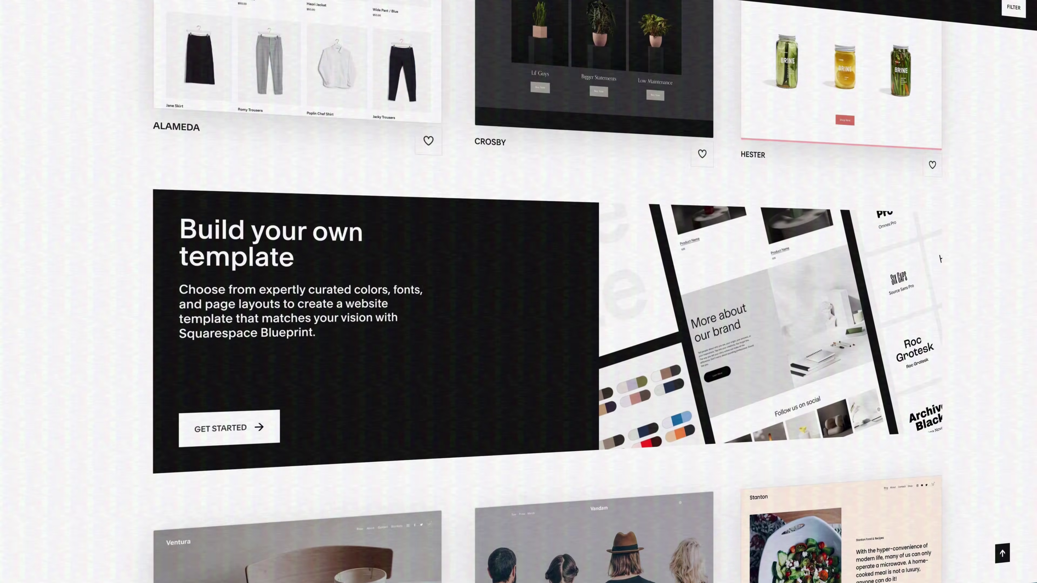
scroll(547, 292, down, 18)
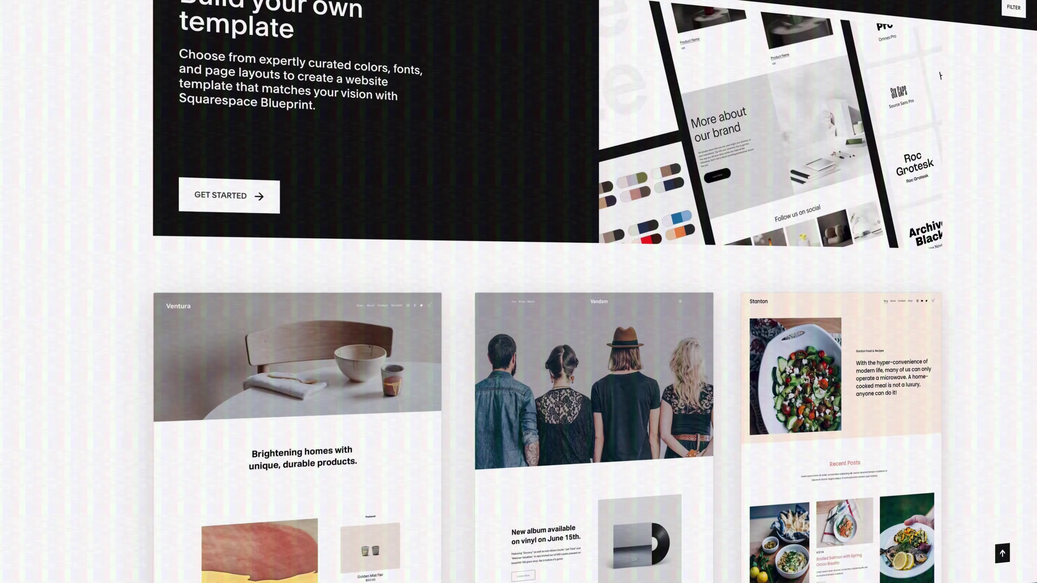
scroll(548, 292, down, 10)
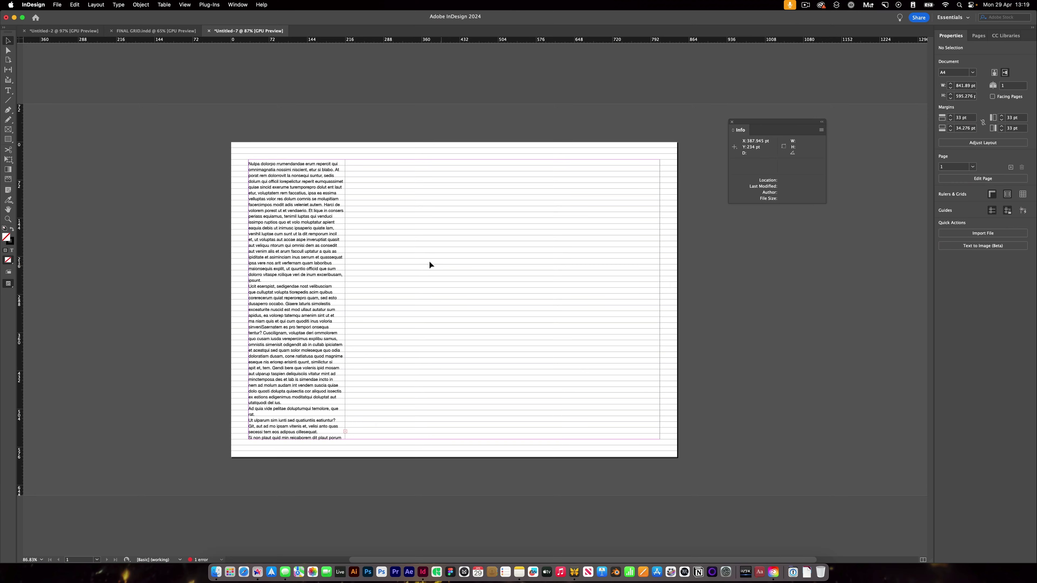
Choose a different colour for the document's ruler guides and apply it
scroll(430, 261, up, 3)
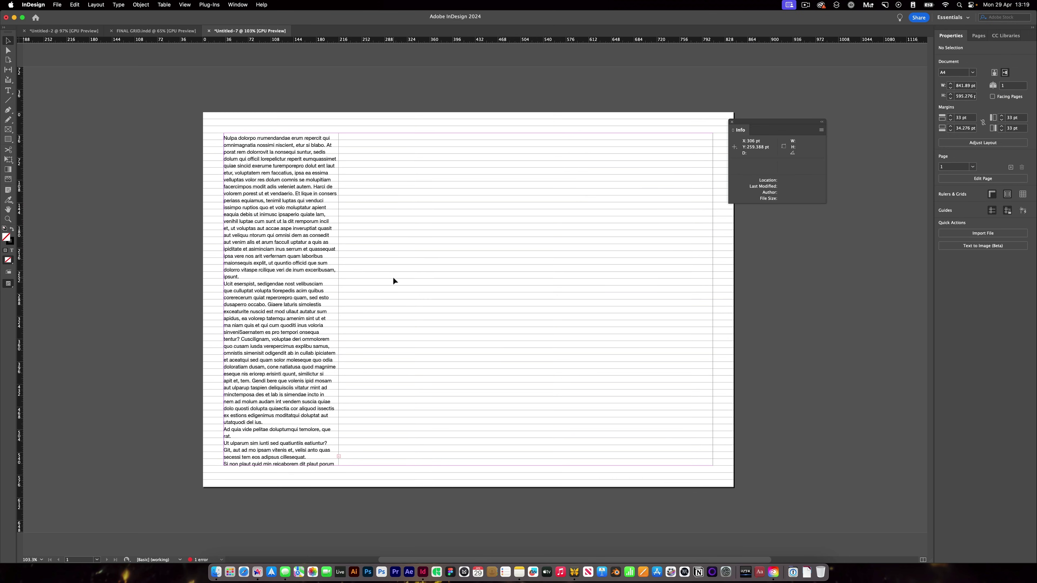
click(96, 4)
click(118, 41)
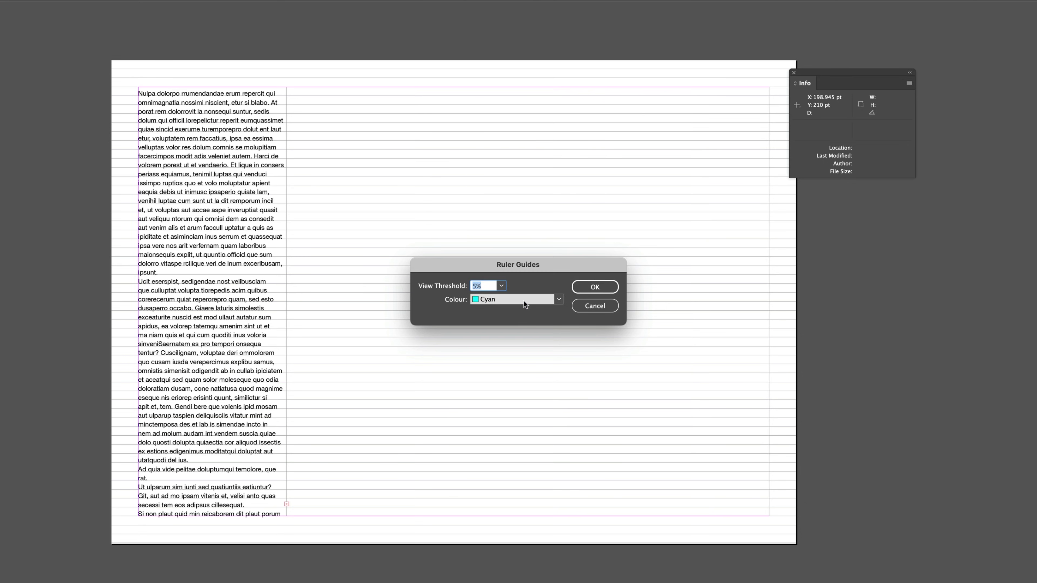
click(523, 299)
click(497, 264)
click(594, 288)
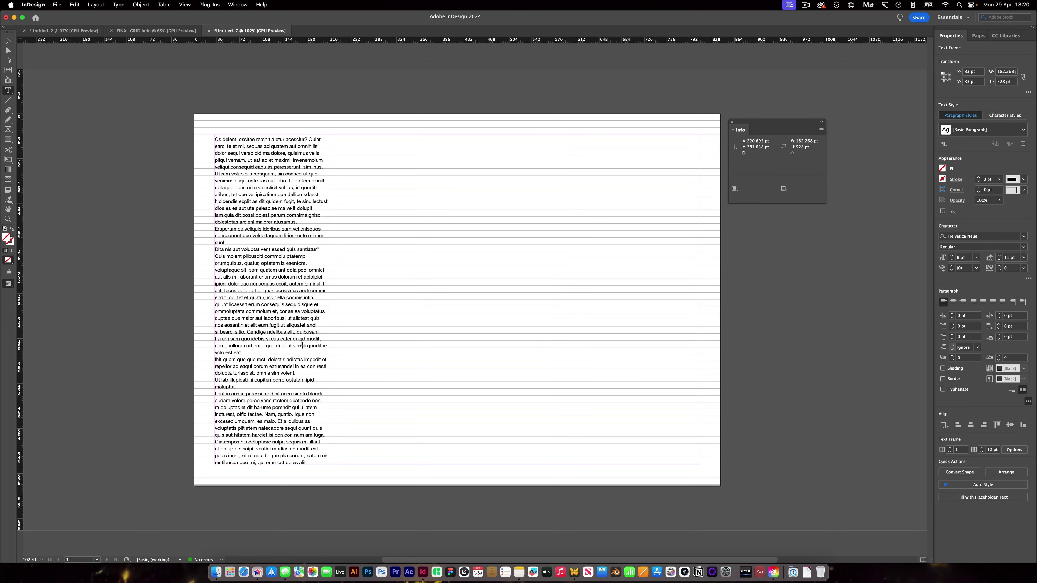
Check the line count of the text column's full text and look up the factors of 48 in the Arc browser
key(super+a)
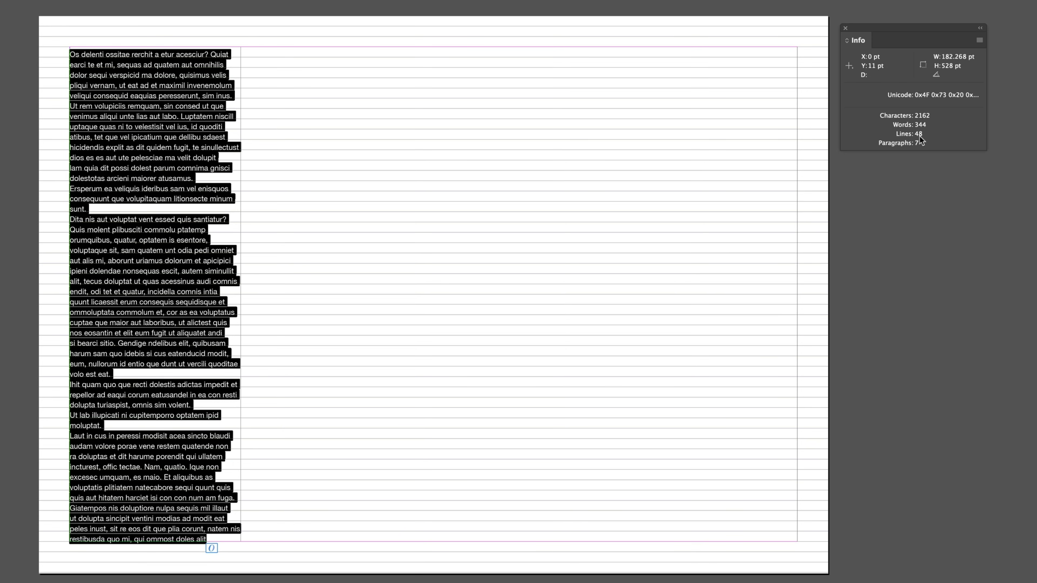
key(Escape)
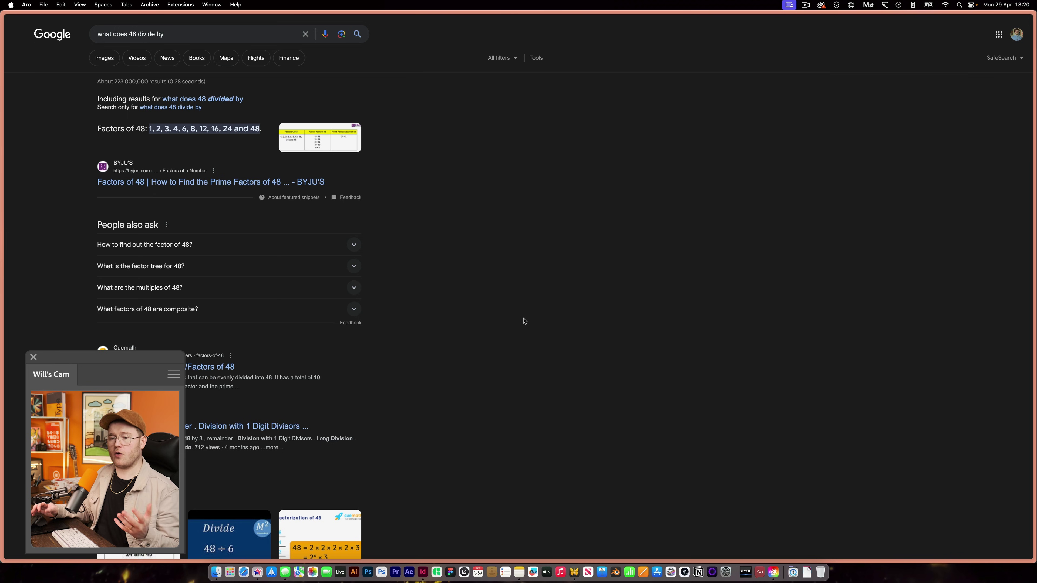
key(super+Tab)
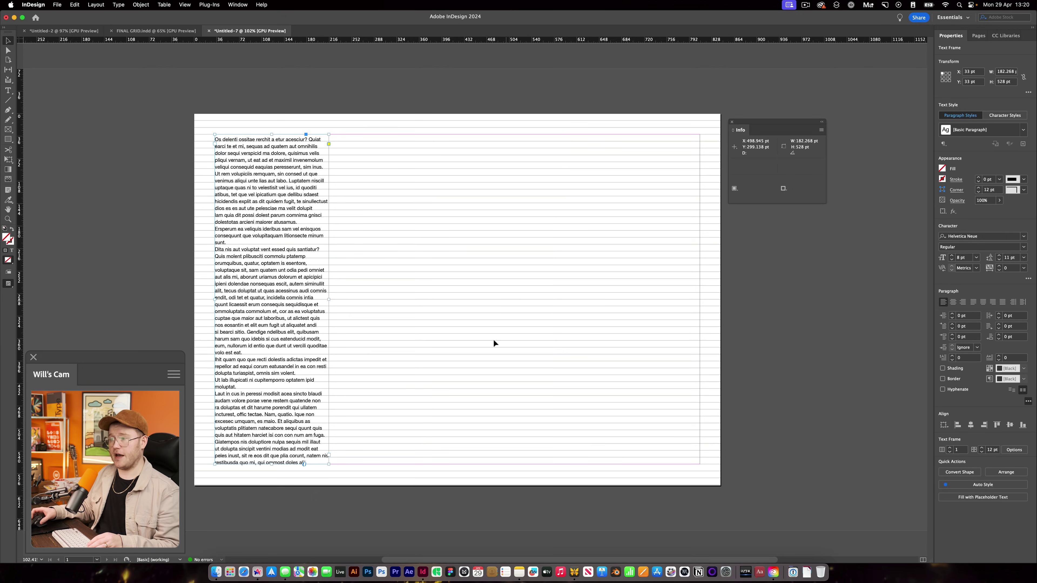
key(super+Tab)
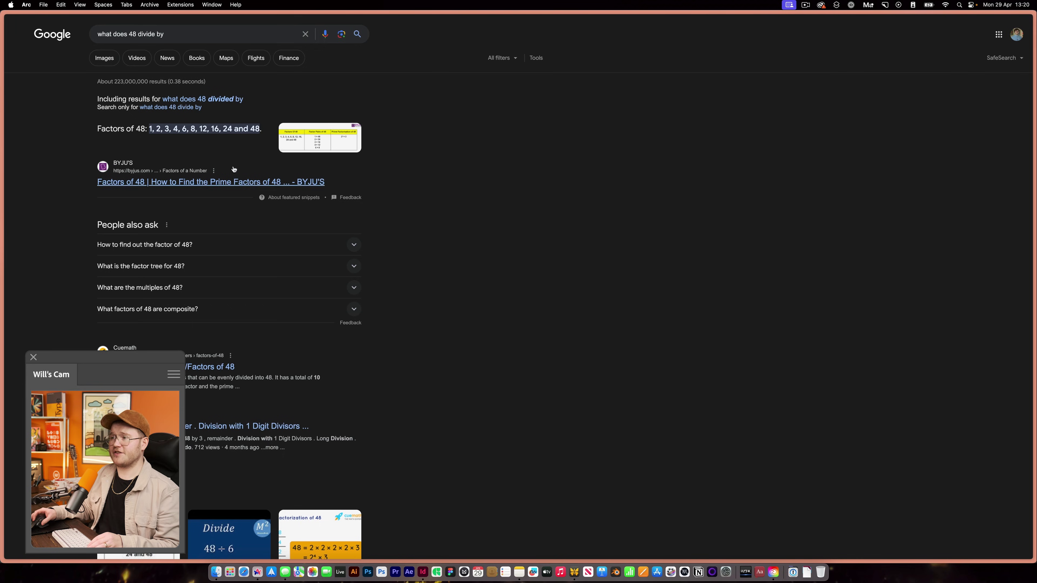
click(192, 127)
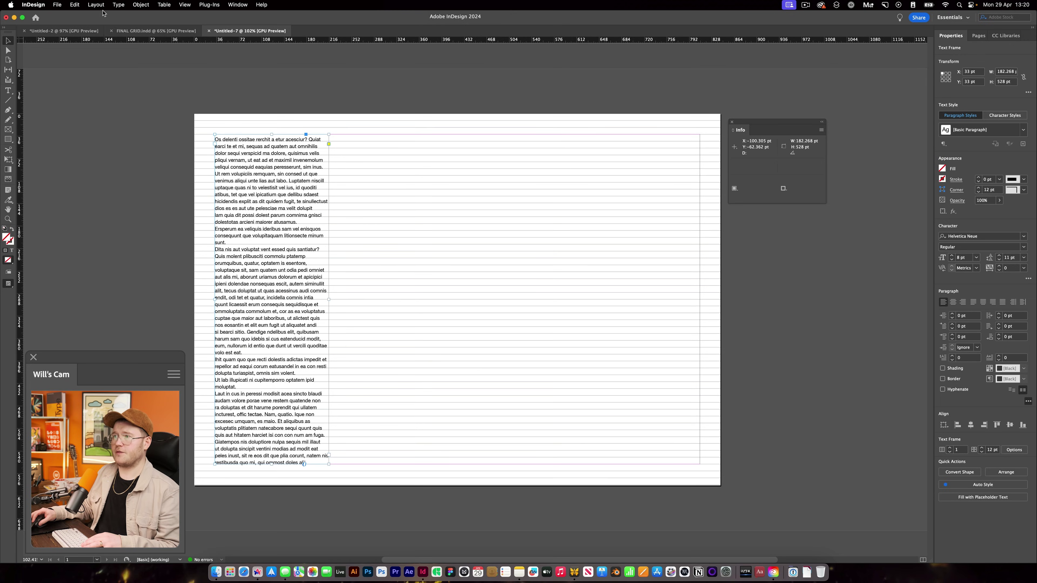
Create ruler guides fitted to the margins with 8 rows and 12 columns, both with 11 pt gutters
click(96, 5)
click(135, 44)
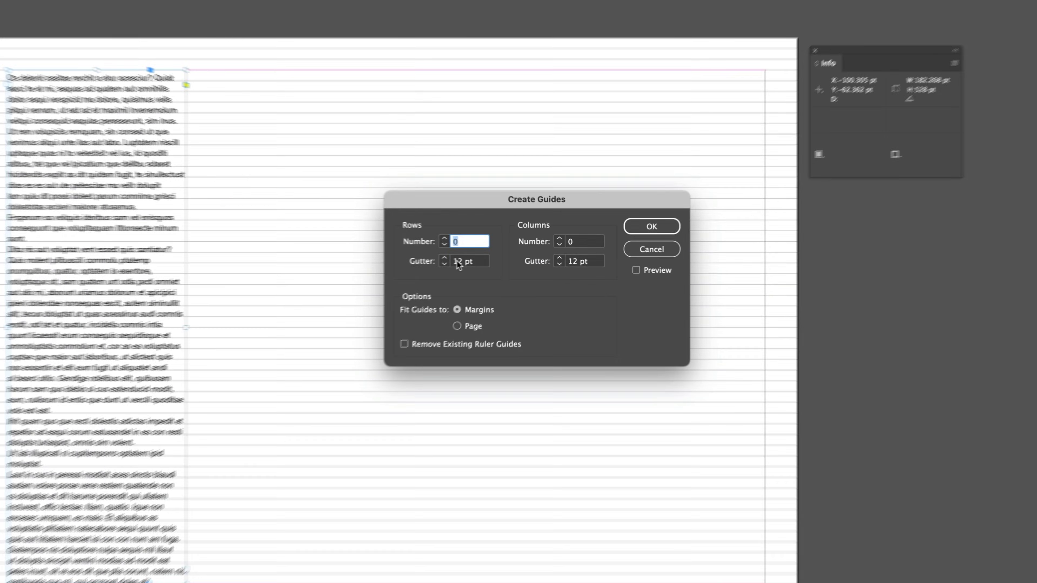
text(8)
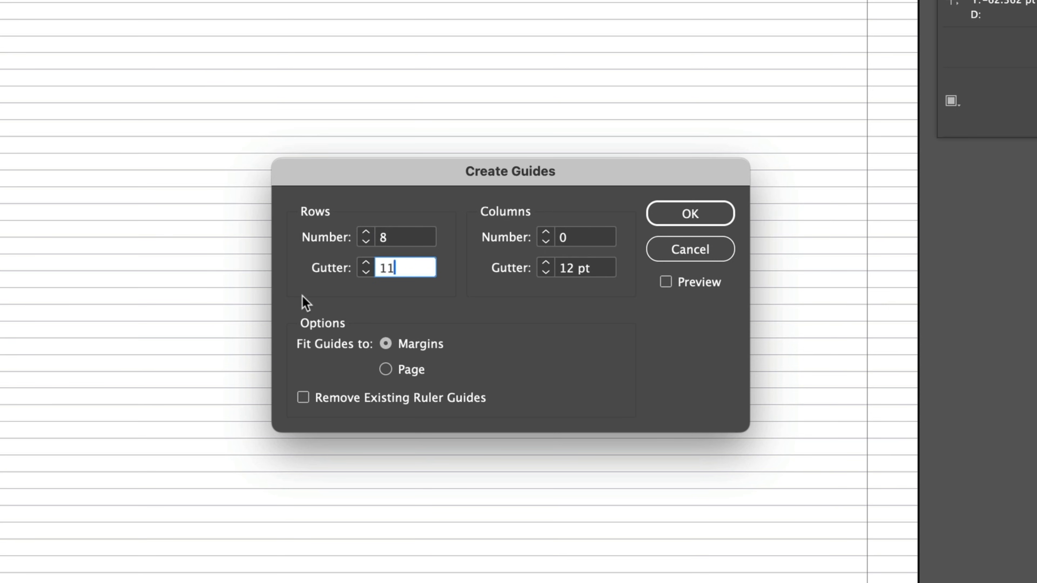
key(Tab)
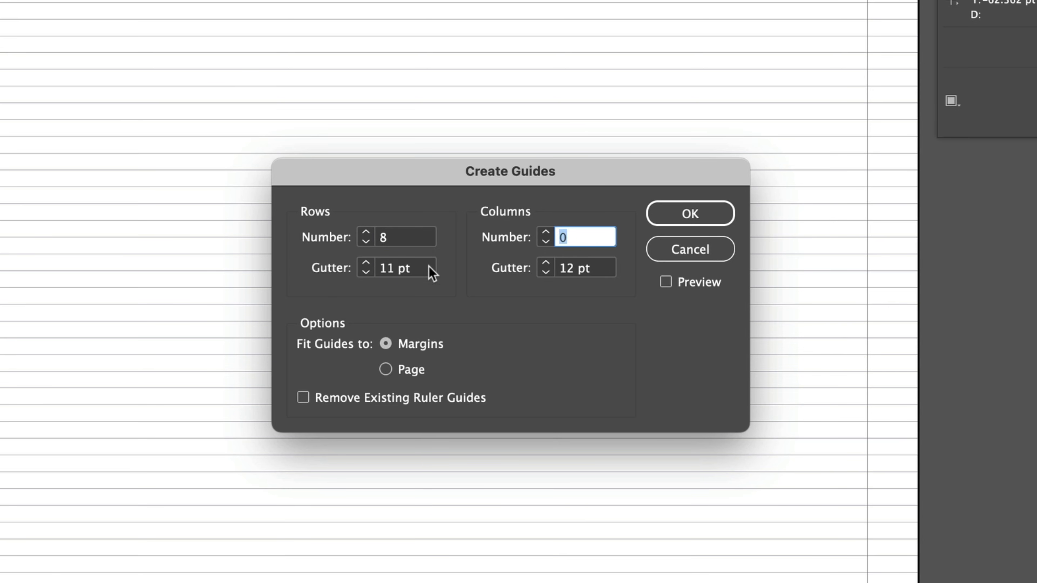
text(12)
key(Tab)
text(11 )
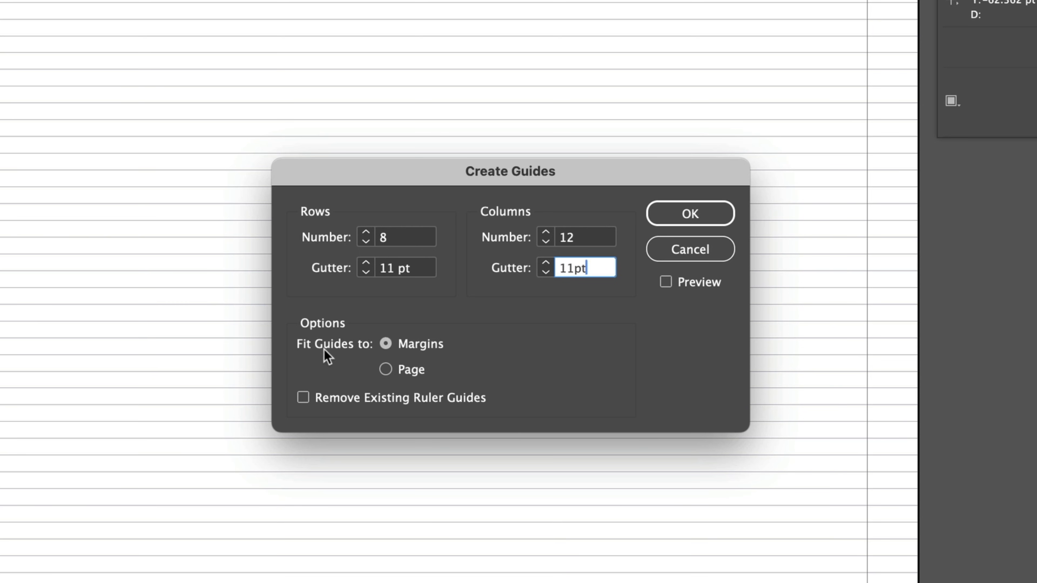
text(pt)
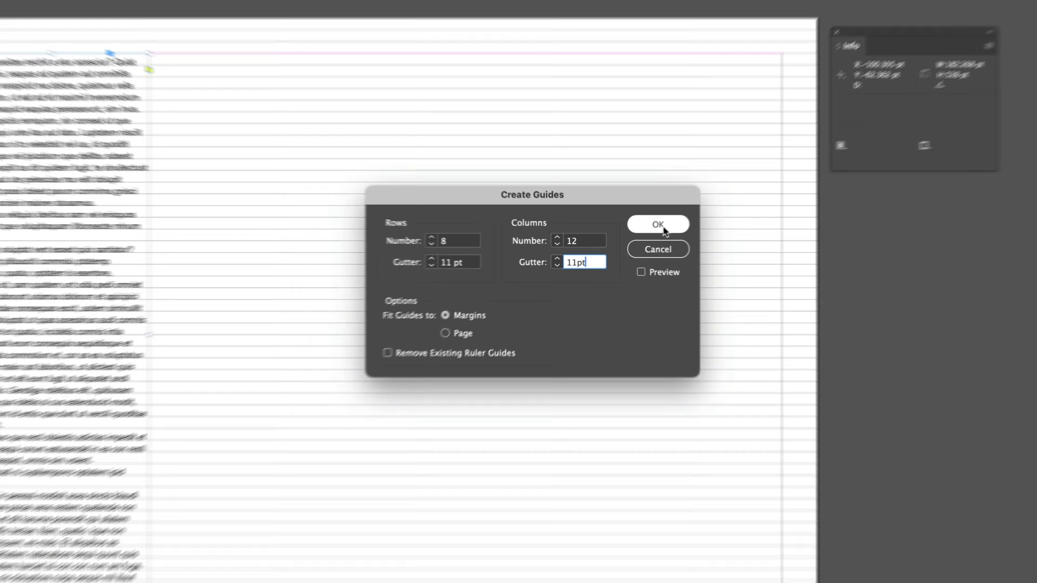
click(690, 213)
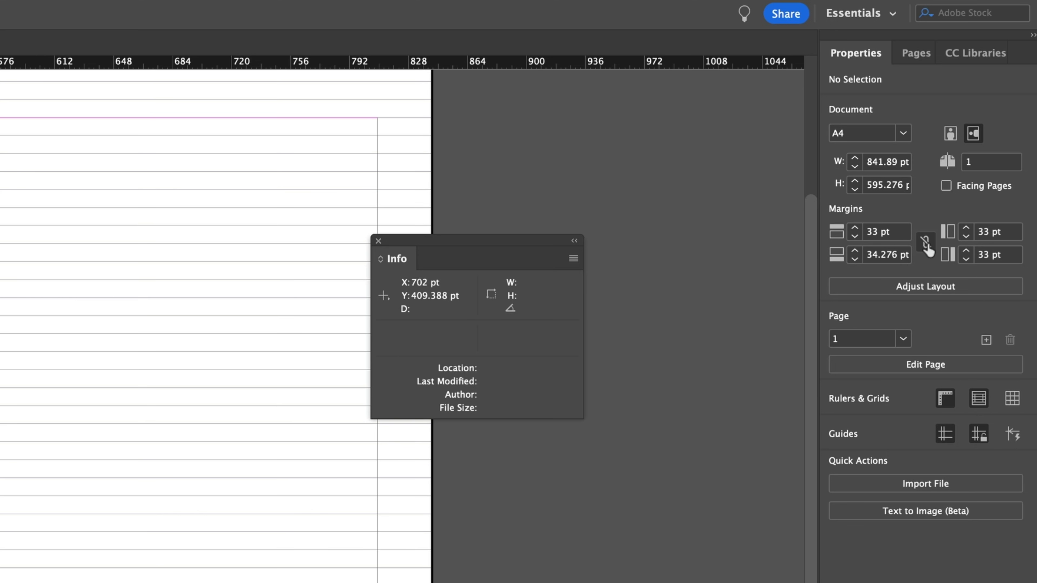
Increase the page's bottom margin by one 11 pt baseline step to 45.276 pt
click(906, 255)
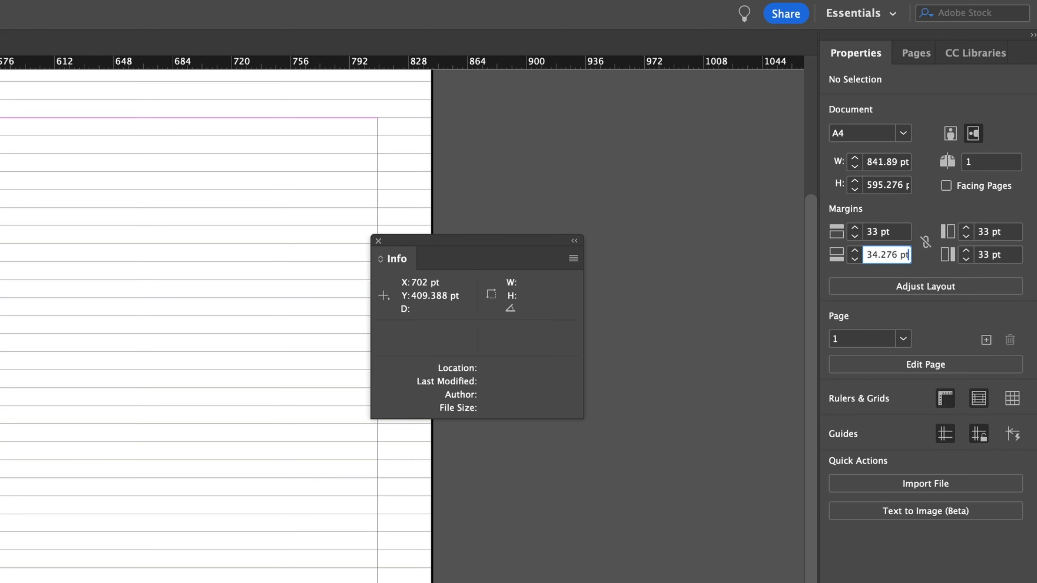
click(893, 255)
key(Right)
key(Return)
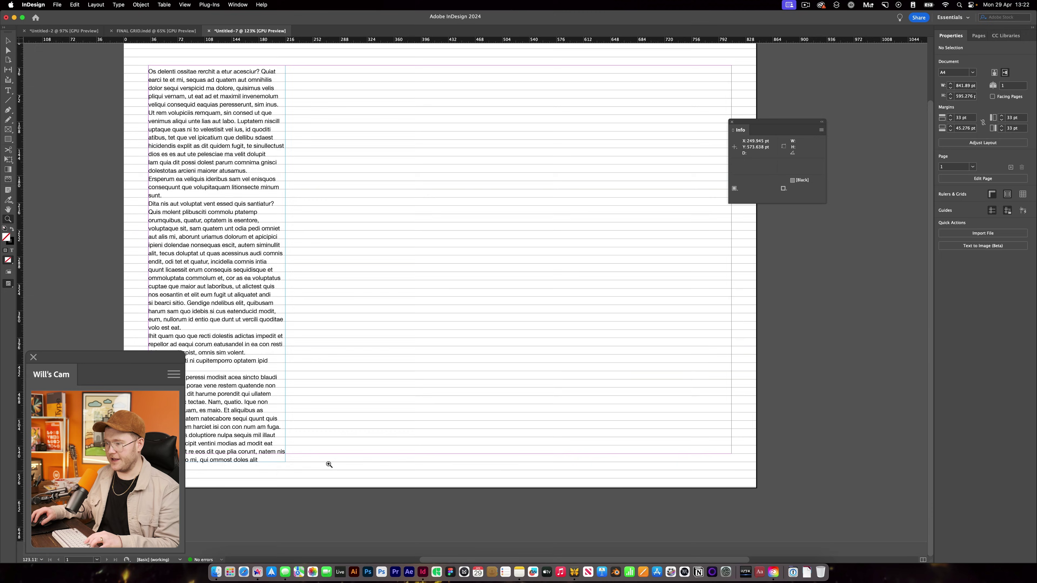
Shorten the text column's frame by one line so its lower edge meets the bottom margin
super+click(324, 464)
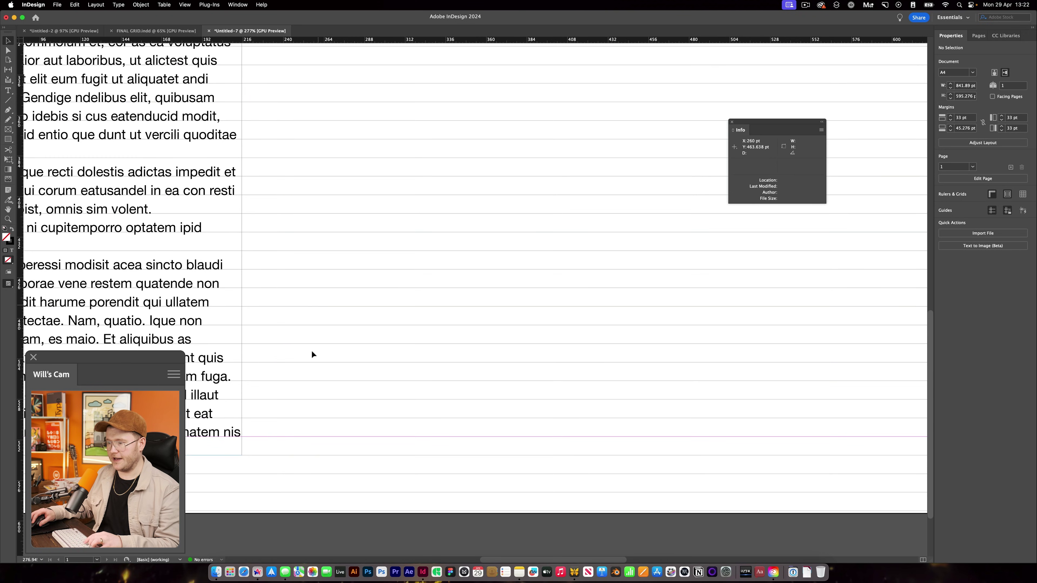
click(218, 448)
scroll(204, 458, left, 3)
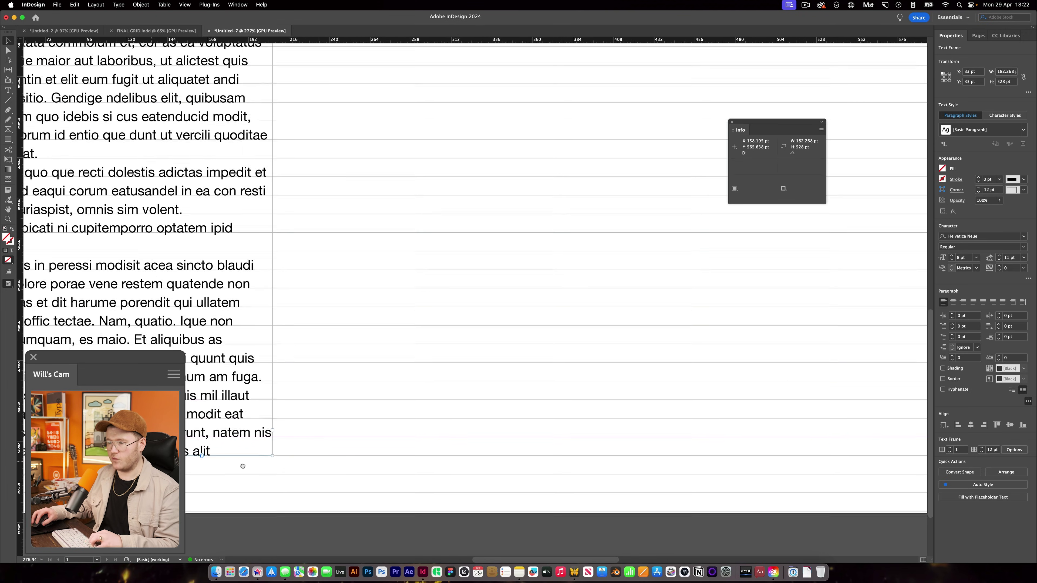
drag(223, 459, 229, 441)
click(239, 464)
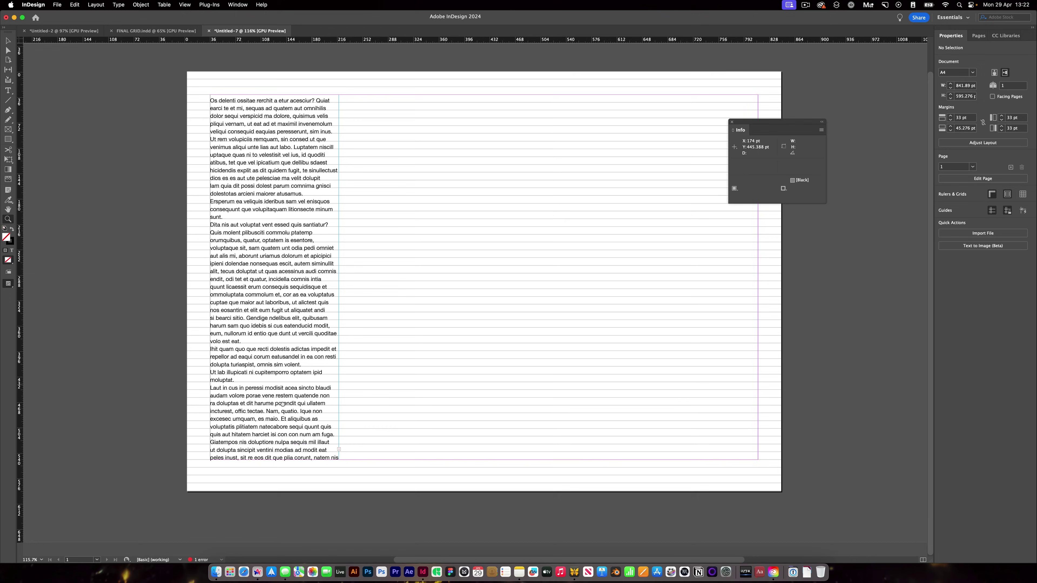
Generate a margin-fitted guide grid of 8 rows and 12 columns, using 11 pt for both gutters
click(96, 5)
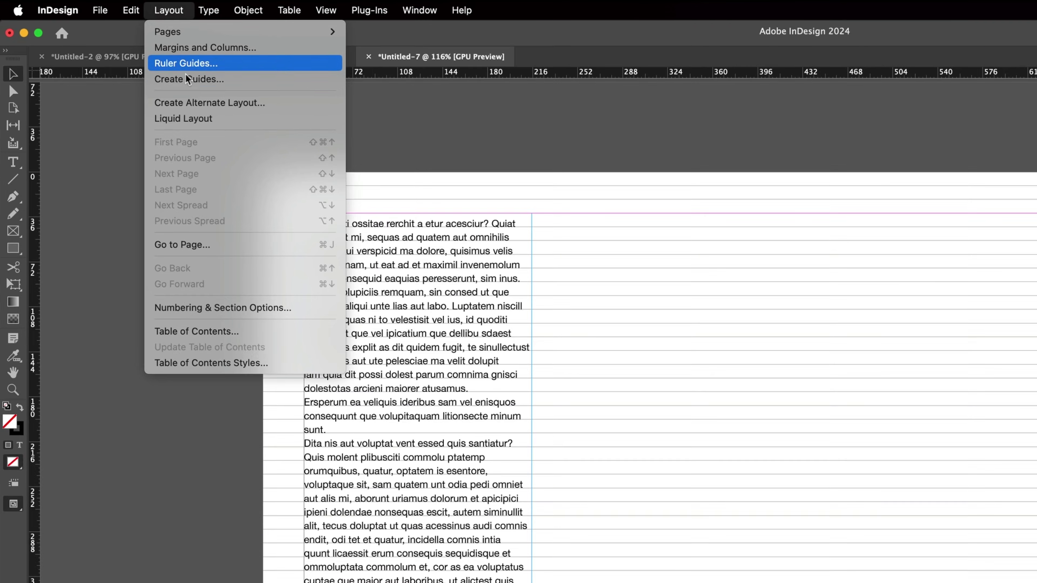
click(186, 79)
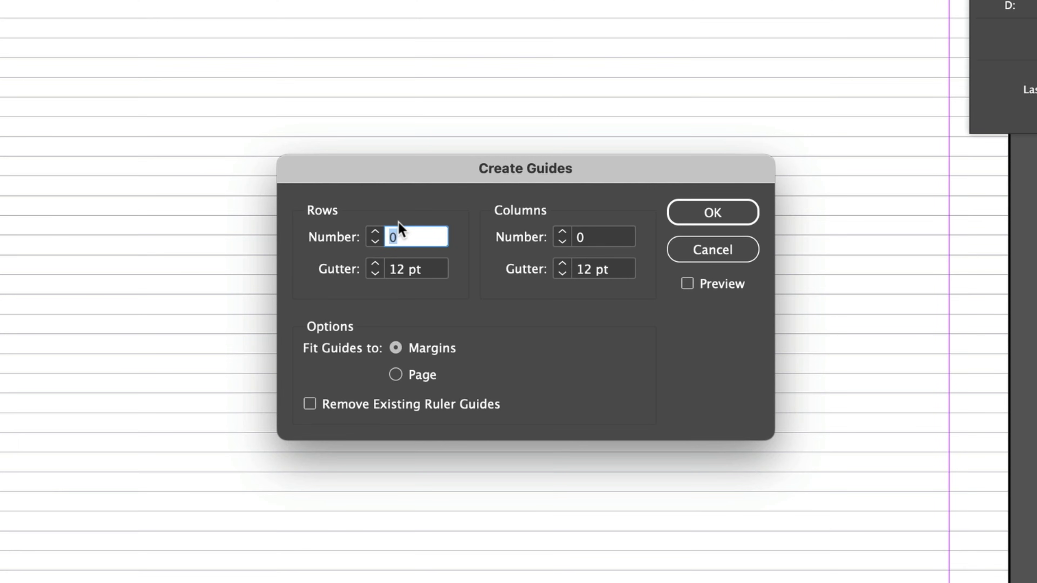
text(8)
key(Tab)
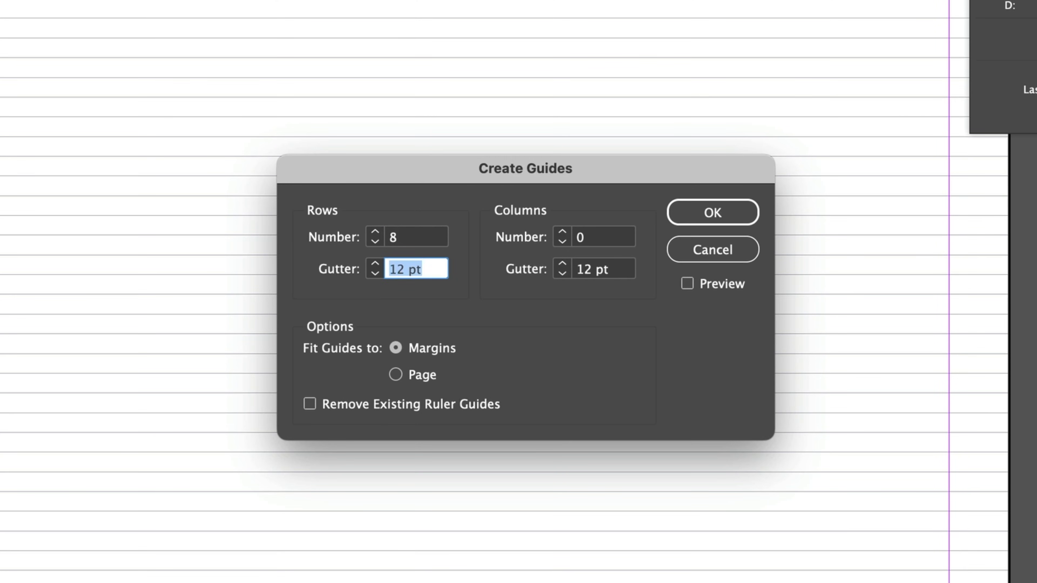
click(587, 241)
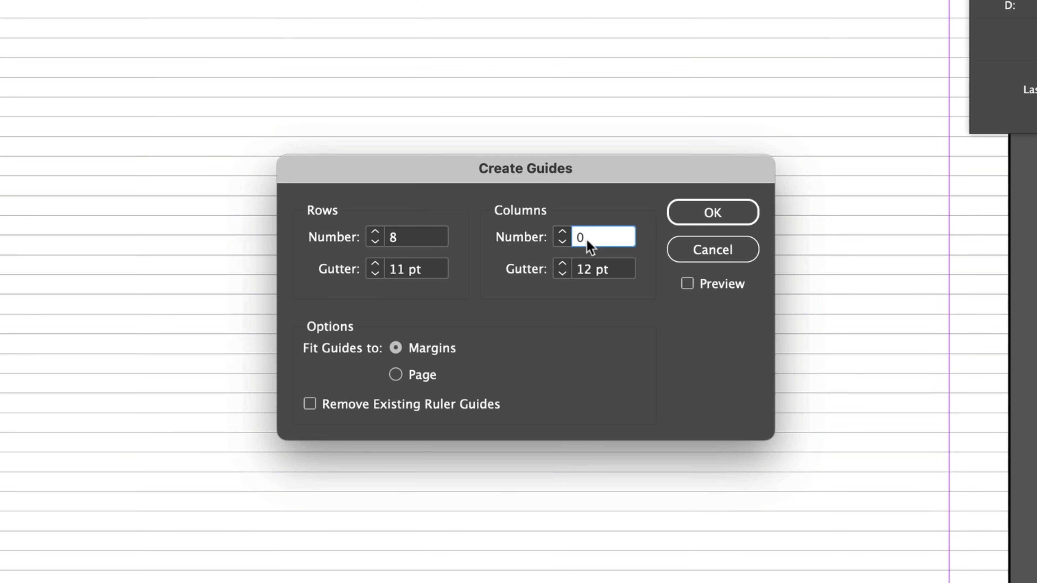
key(Tab)
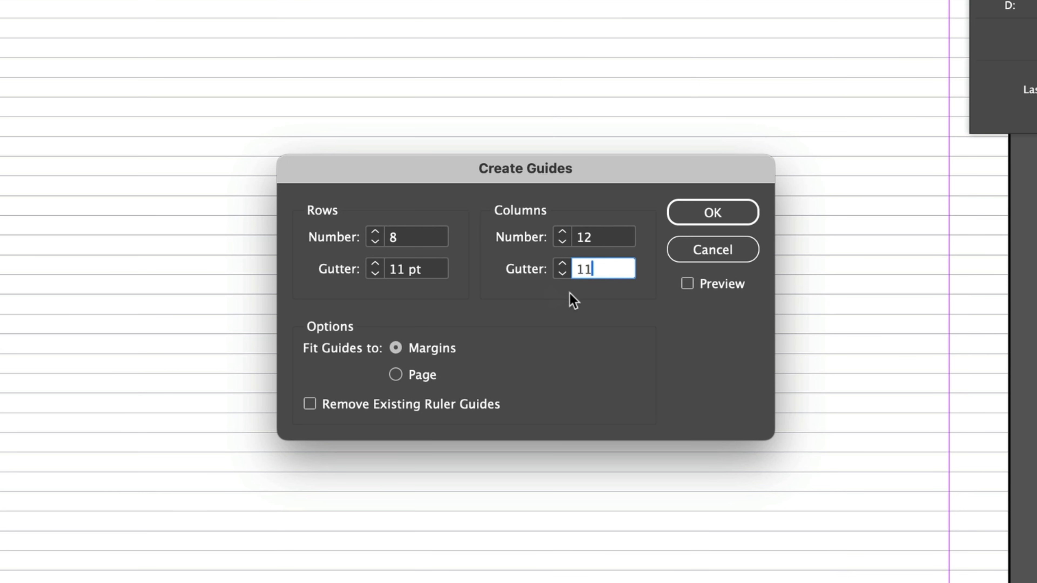
click(713, 215)
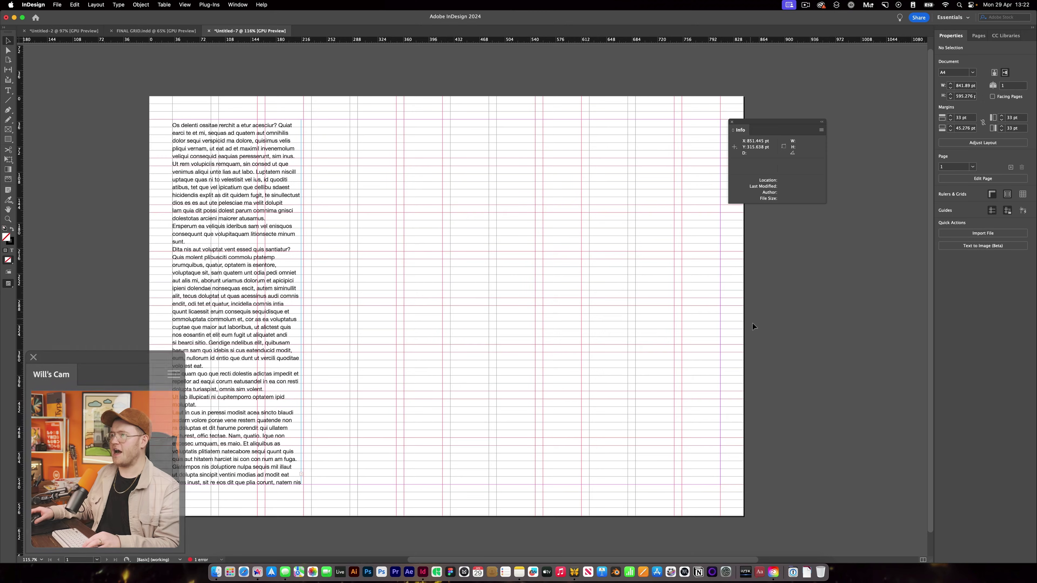
Delete the existing text column from the page and lock the ruler guides
click(284, 337)
key(BackSpace)
key(z)
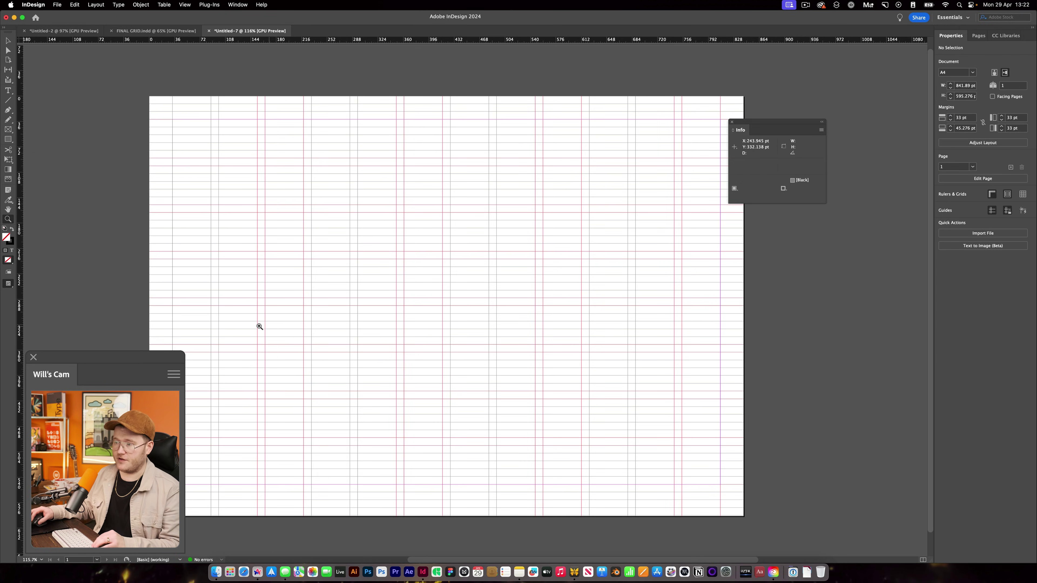
drag(260, 326, 507, 353)
drag(455, 318, 459, 294)
click(177, 6)
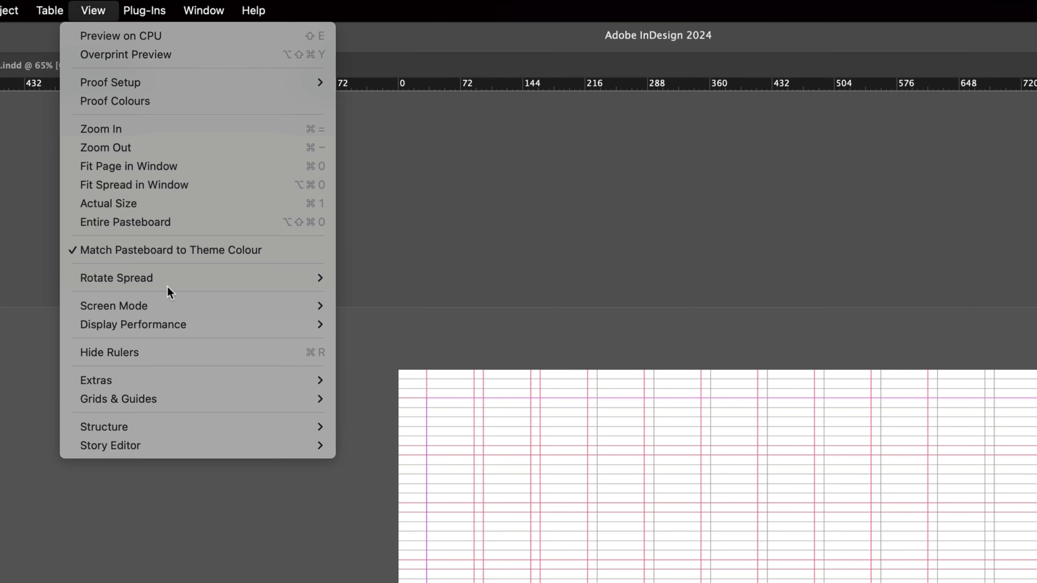
mouse_move(214, 203)
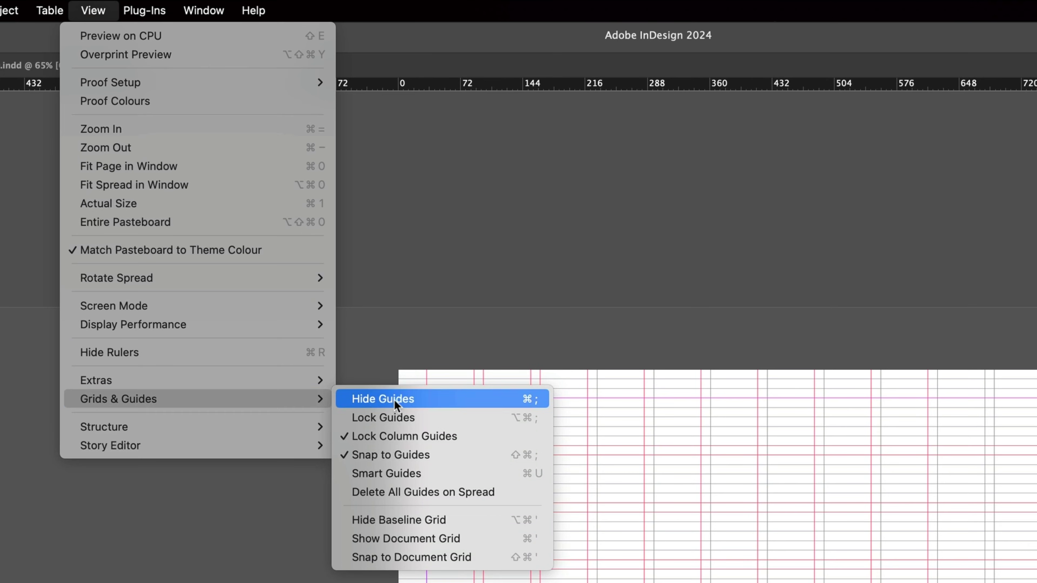
click(417, 423)
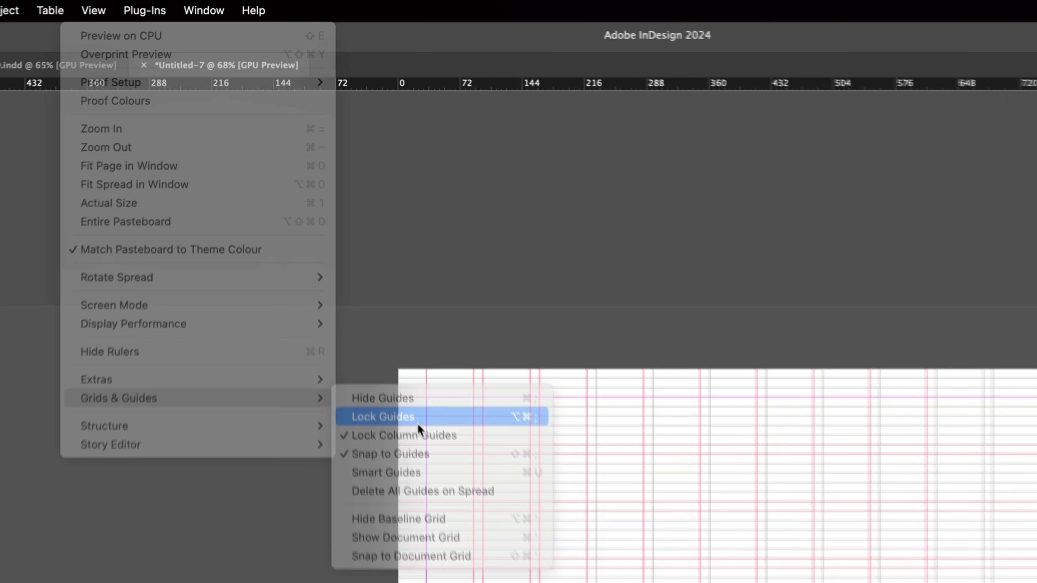
Draw a text frame about 186 × 517 pt across the first three grid columns and fill it with placeholder text
drag(524, 447, 698, 465)
scroll(698, 465, right, 4)
key(t)
drag(18, 275, 177, 521)
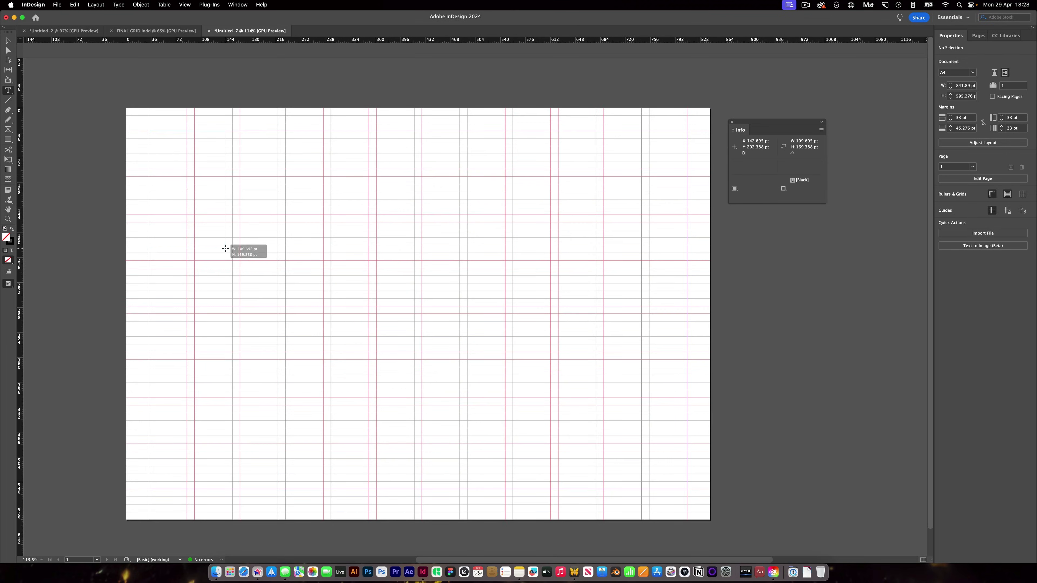
drag(225, 248, 278, 490)
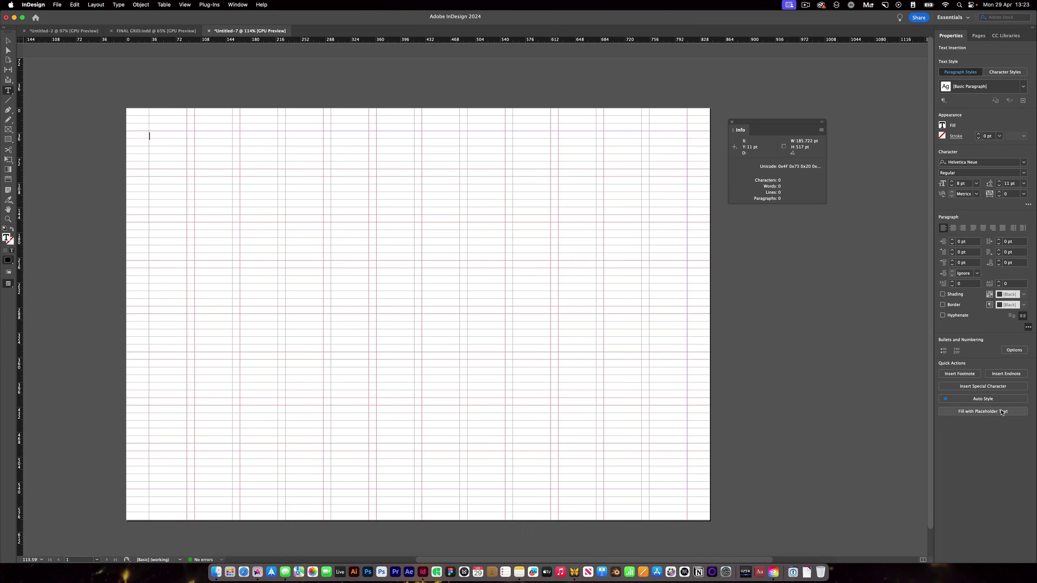
click(1001, 411)
key(Escape)
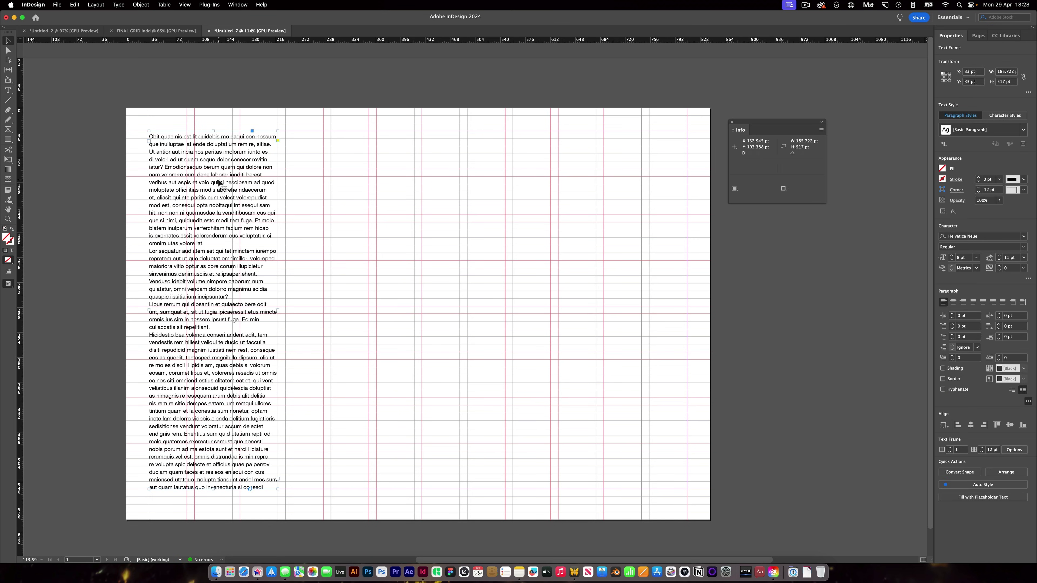
Lower the text frame's top edge to the next grid row for a 451 pt height, and try duplicating the frame into the next three columns
drag(214, 130, 212, 175)
click(319, 184)
drag(245, 240, 381, 281)
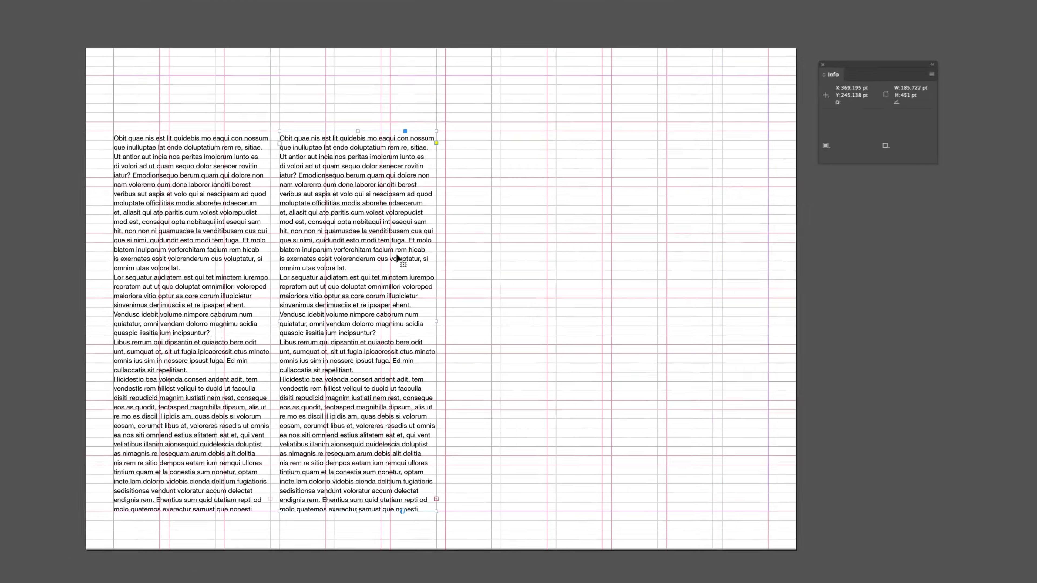
key(super+z)
Widen the text frame to about 382 pt across six grid columns and split its text into two columns with an 11 pt gutter
drag(270, 317, 565, 323)
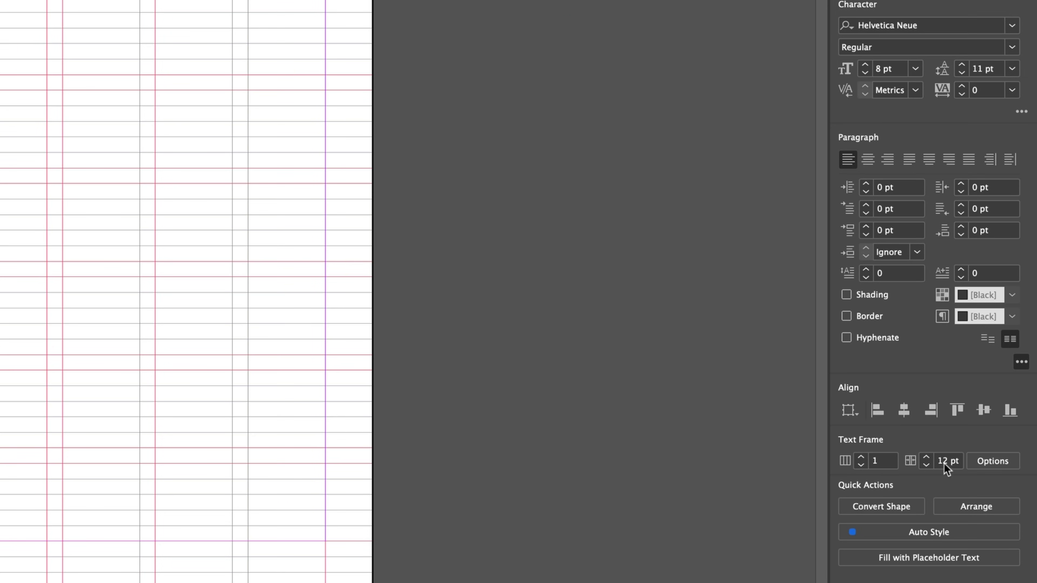
click(945, 464)
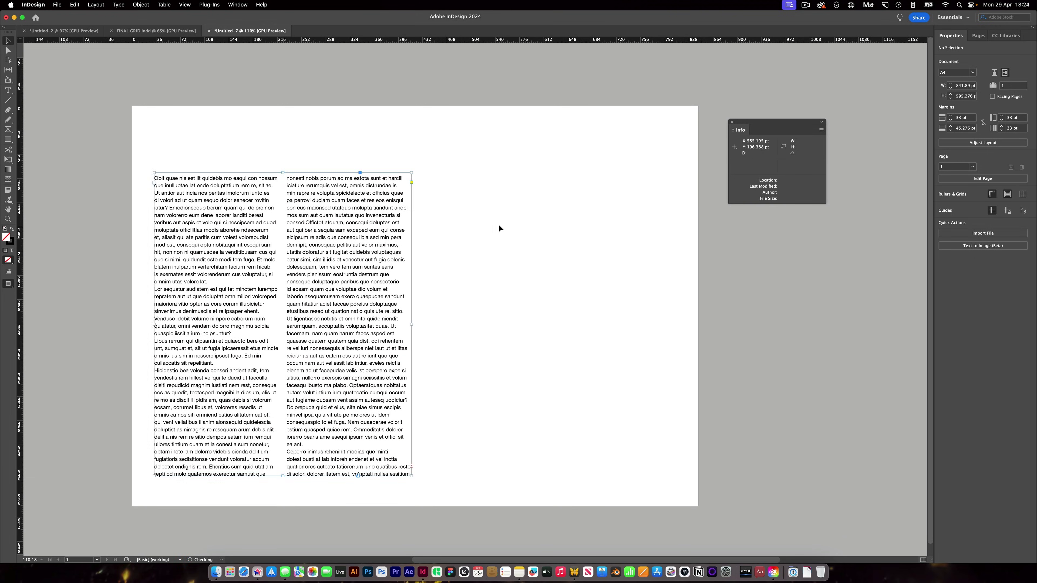
click(484, 223)
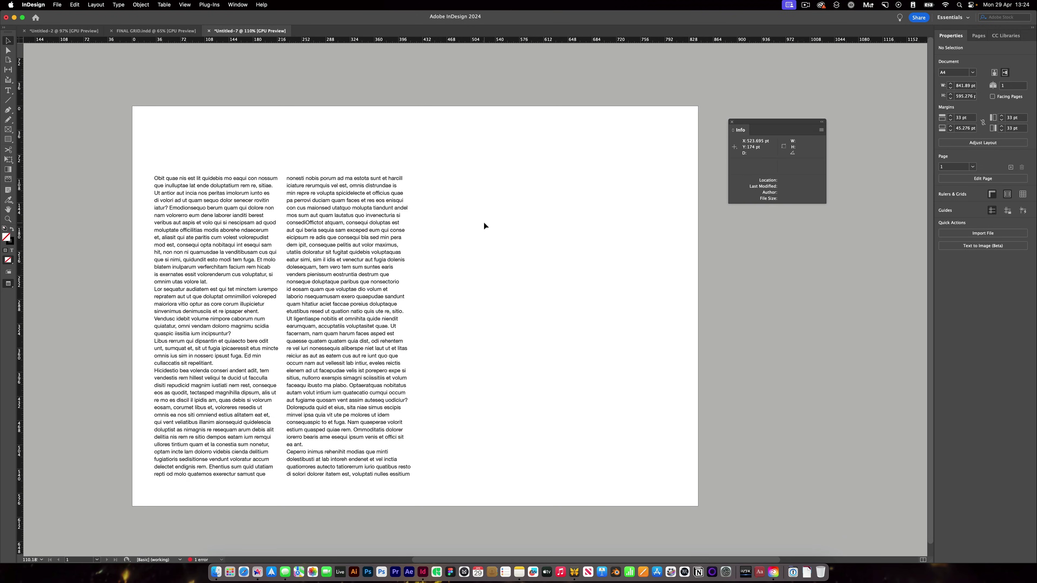
Review the example pages in FINAL GRID.indd and inspect the Moodboard heading's text settings
click(97, 30)
click(147, 31)
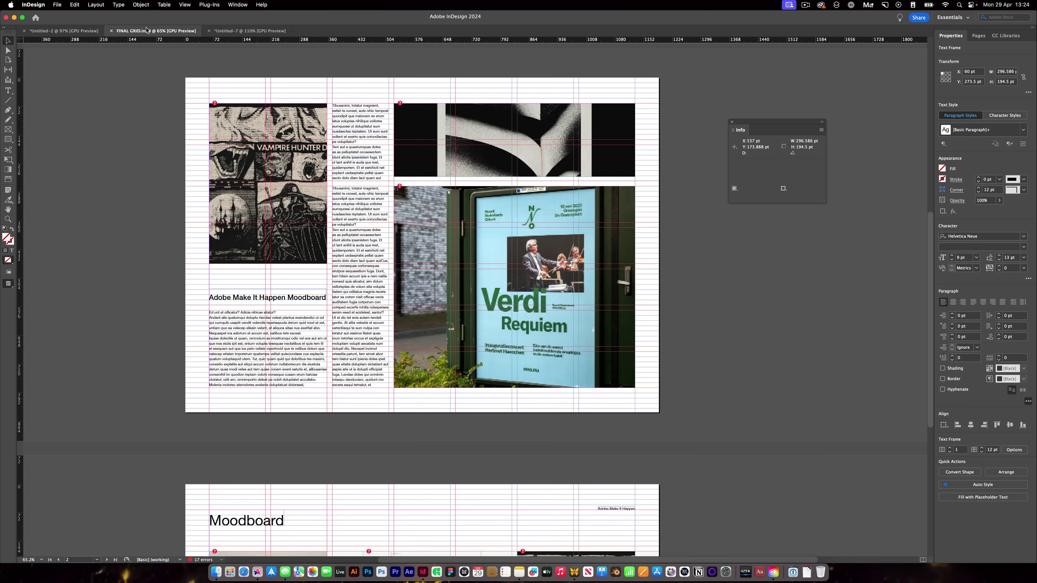
scroll(438, 222, up, 2)
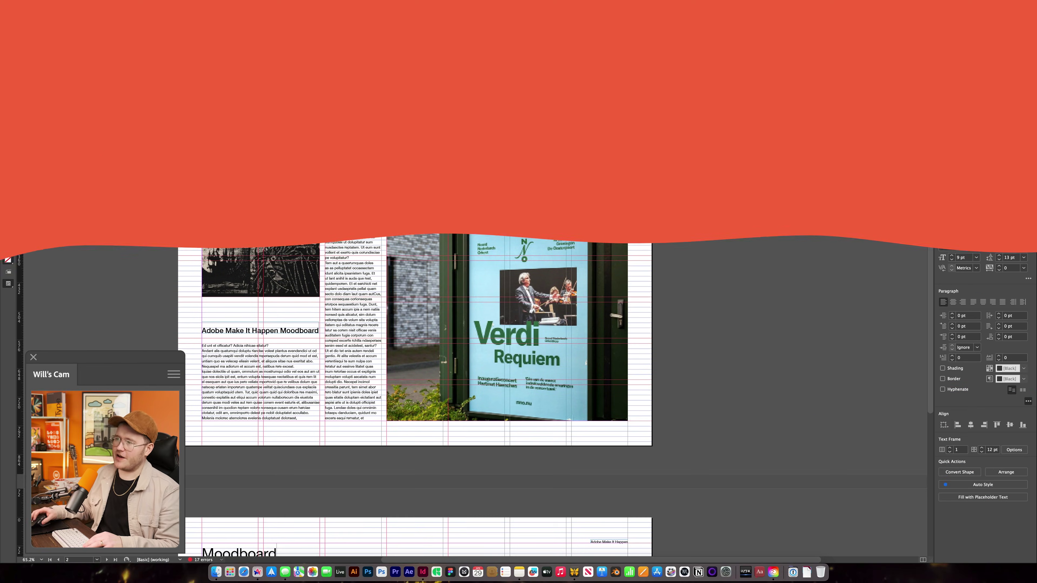
scroll(445, 213, down, 10)
scroll(360, 253, up, 5)
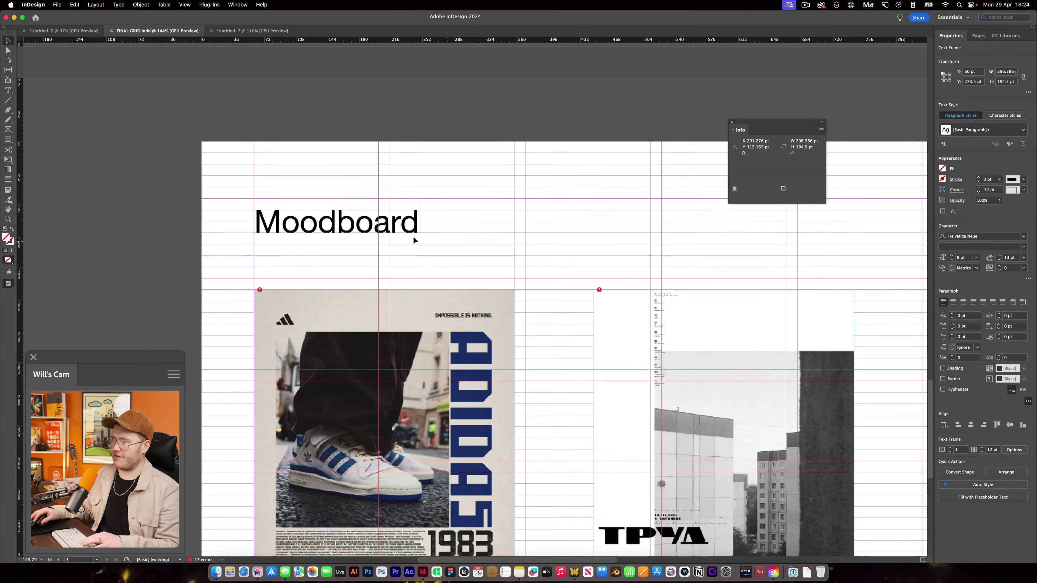
click(422, 257)
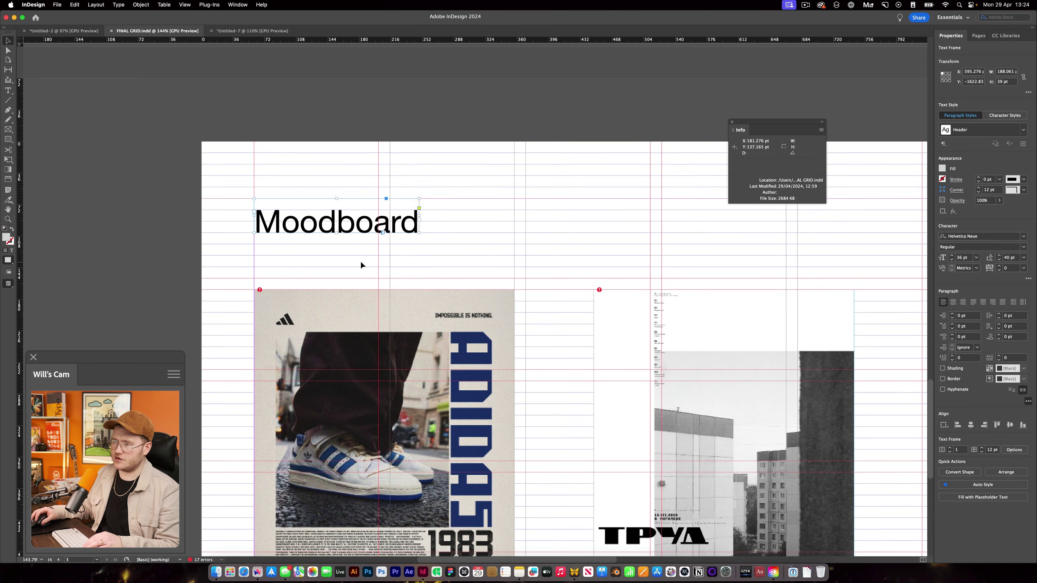
Back in the Untitled-7 document with the grid shown, add a "Title Heading" text frame about 162.5 × 37.4 pt beside the two-column text's top
click(252, 31)
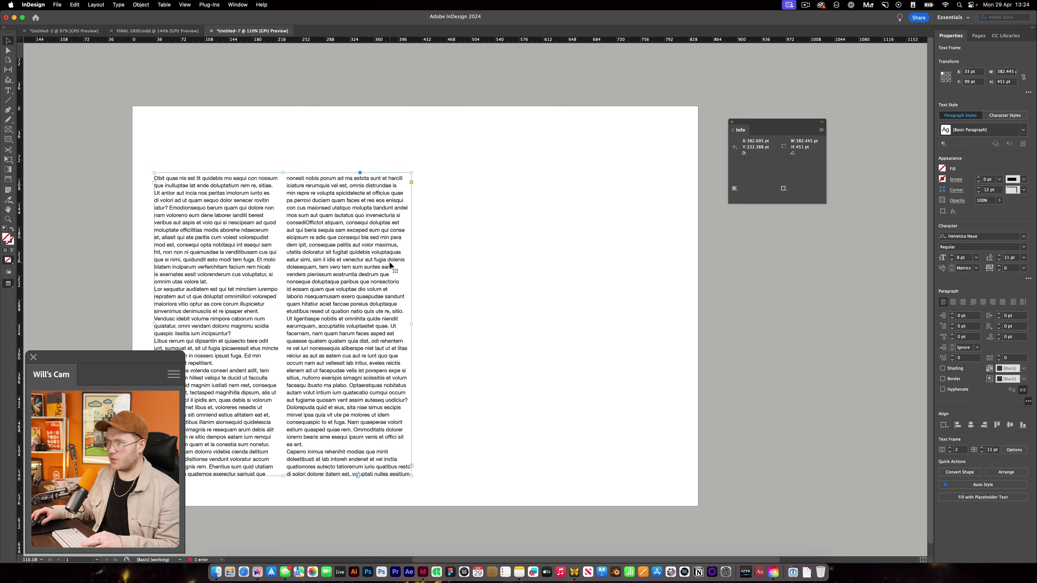
click(428, 231)
key(t)
key(w)
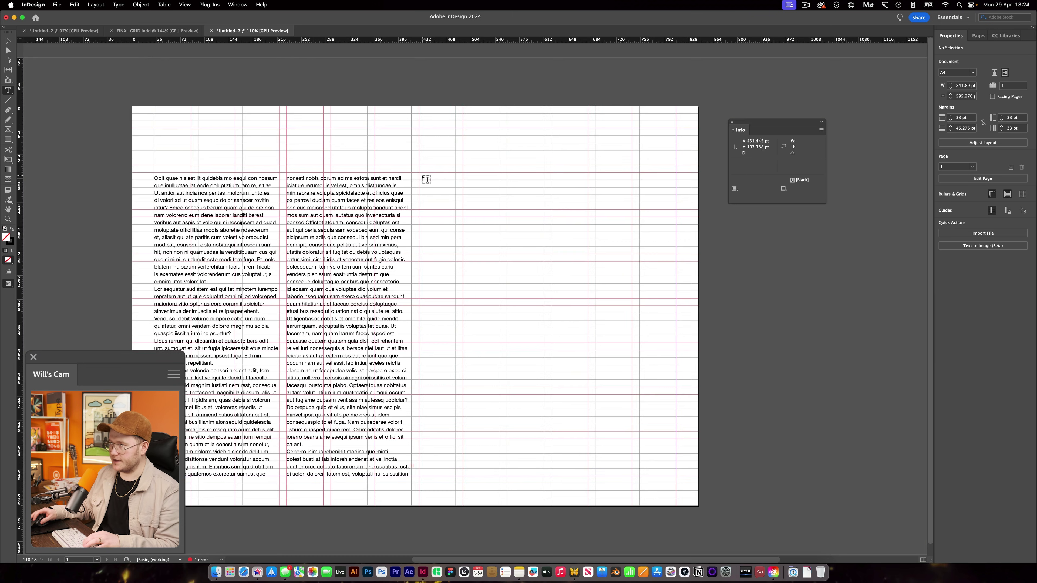
drag(420, 174, 527, 199)
drag(623, 238, 623, 237)
text(Title Heading)
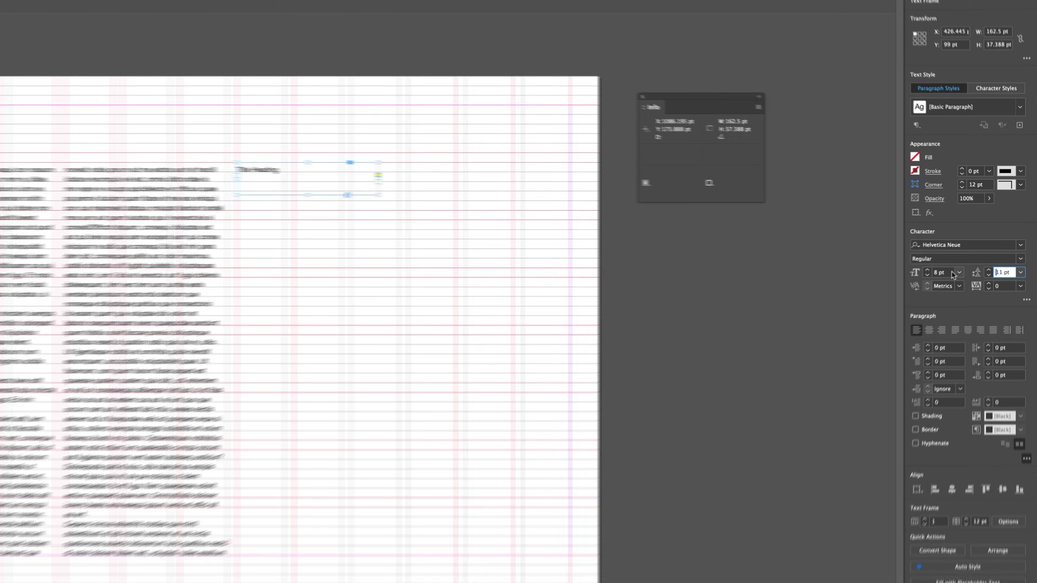
Double the Title Heading's font size to 16 pt and set its font style to Medium
click(967, 257)
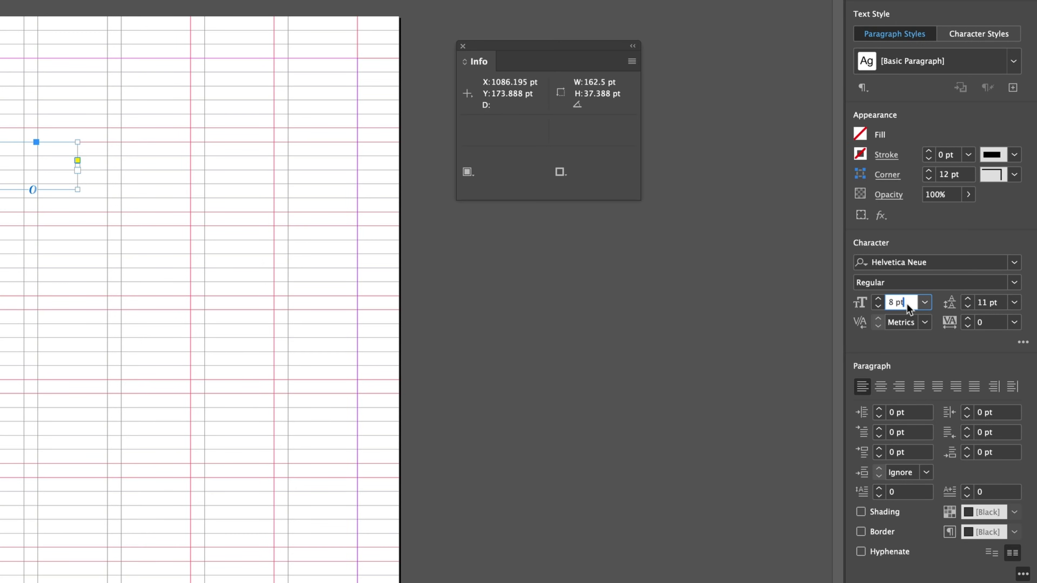
text(*2)
click(999, 283)
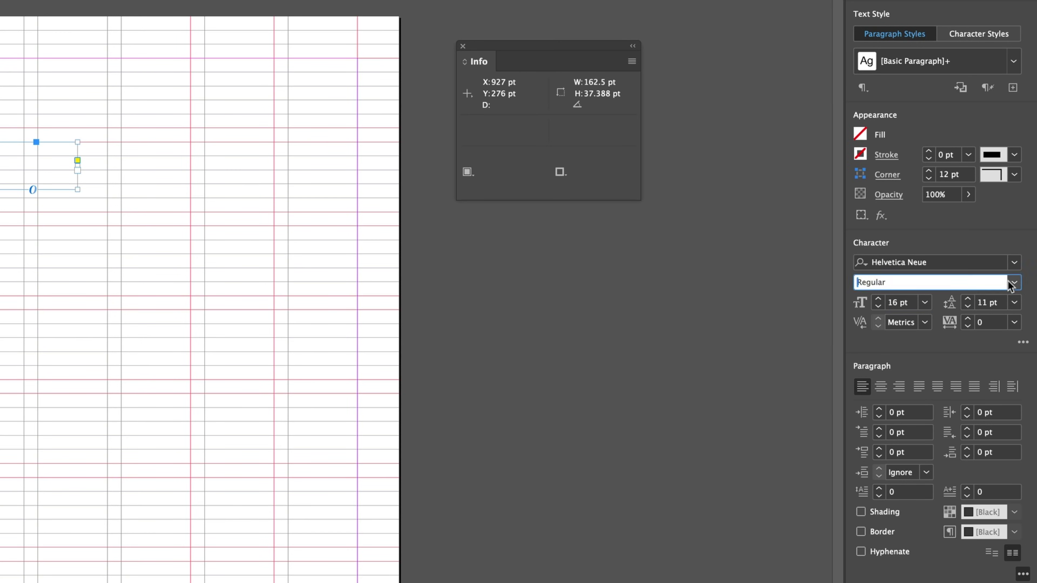
click(1014, 282)
click(894, 458)
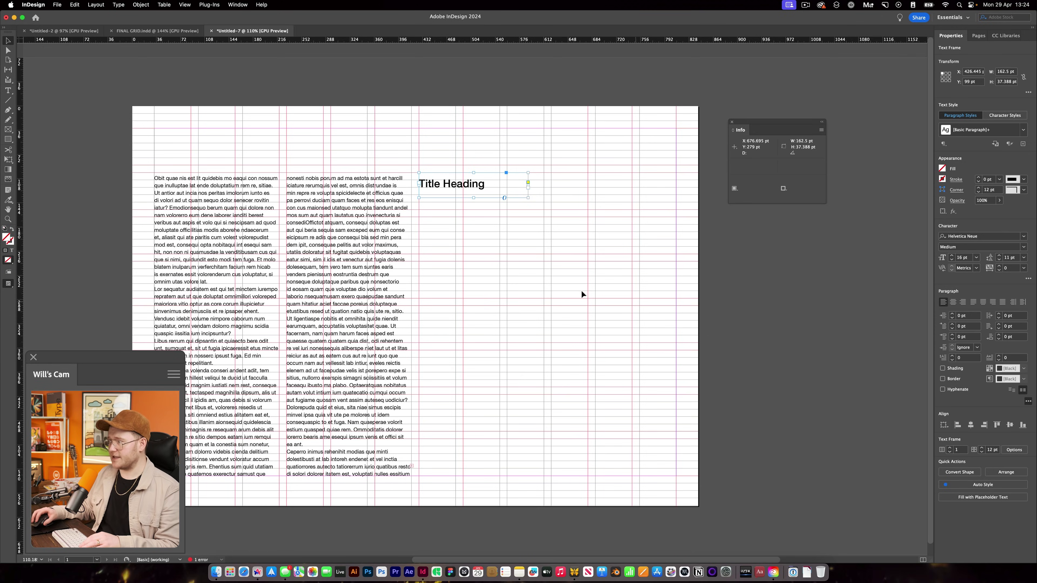
Align the Title Heading text to the baseline grid and move its frame above the first body text column at X 33 pt
click(62, 308)
drag(481, 252, 443, 149)
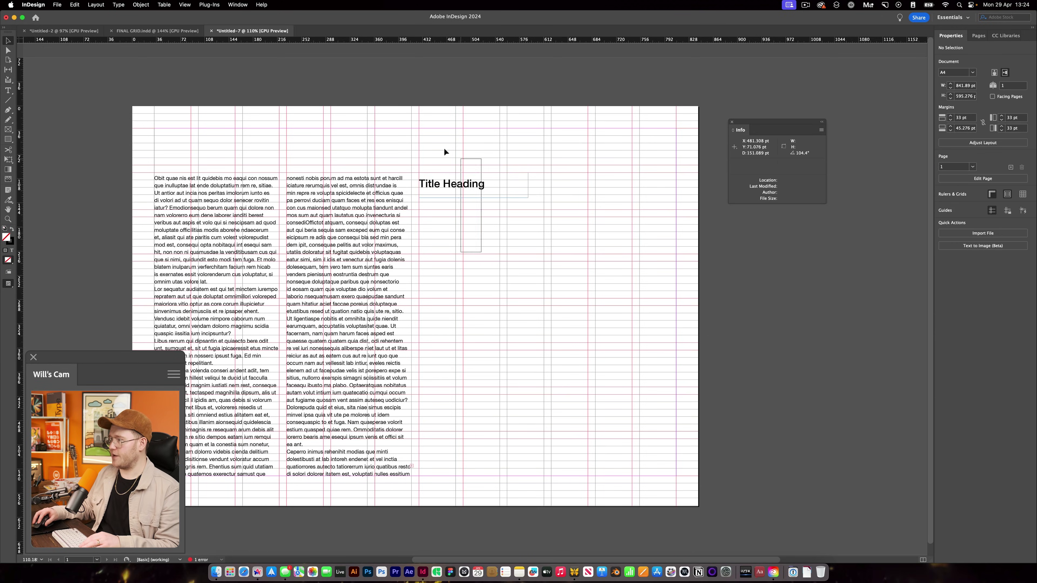
click(466, 172)
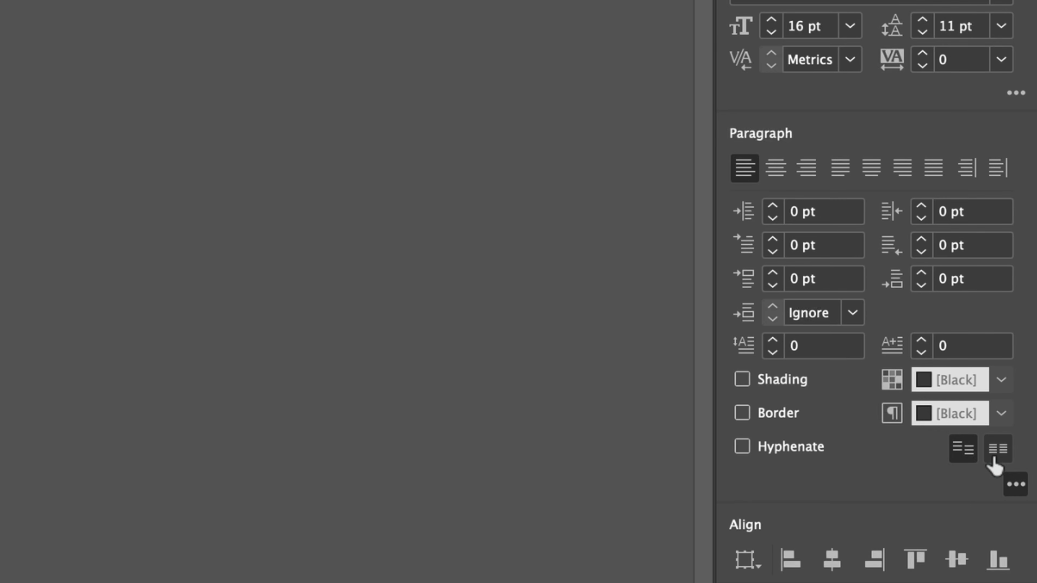
click(996, 456)
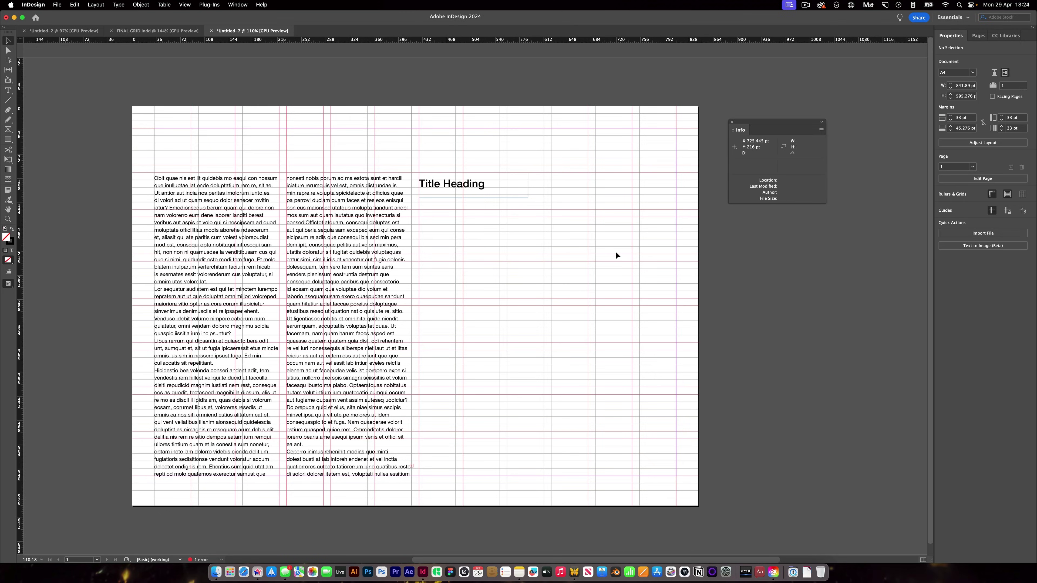
drag(458, 189, 213, 169)
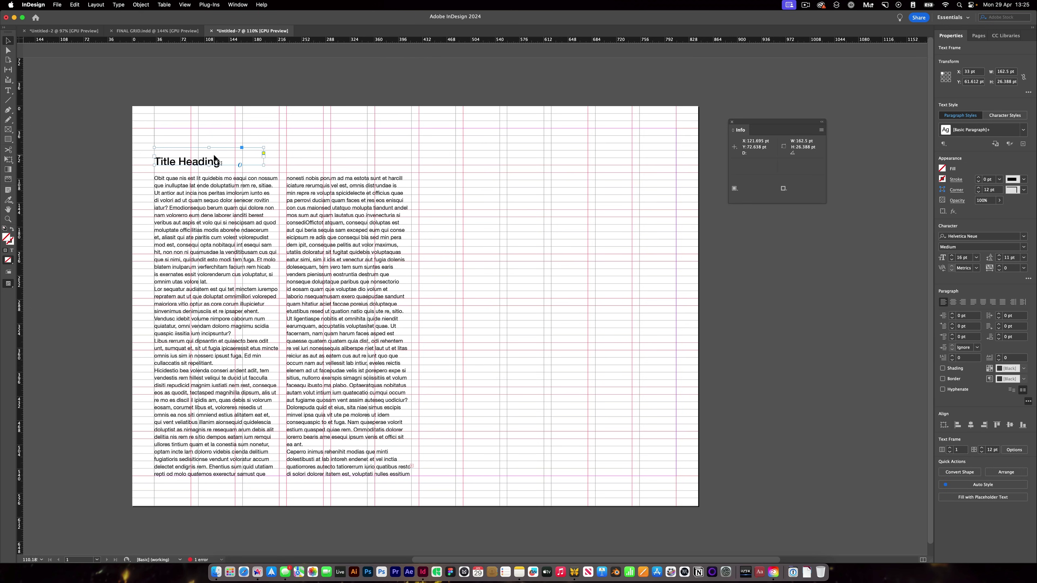
click(502, 208)
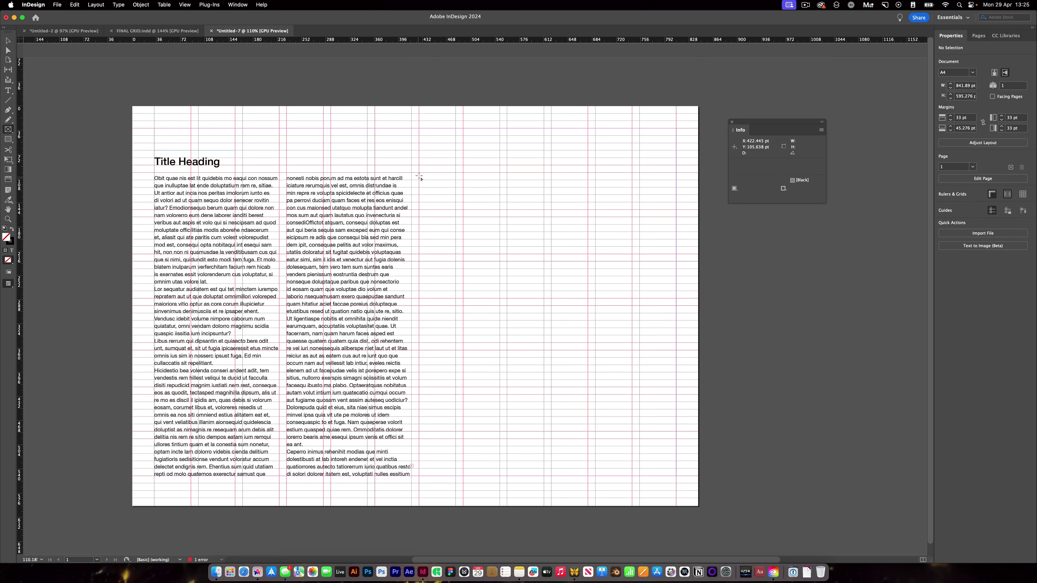
Draw an image frame about 382 pt wide across the six empty grid columns, level with the body text's top, and a text frame at their foot
drag(419, 176, 676, 291)
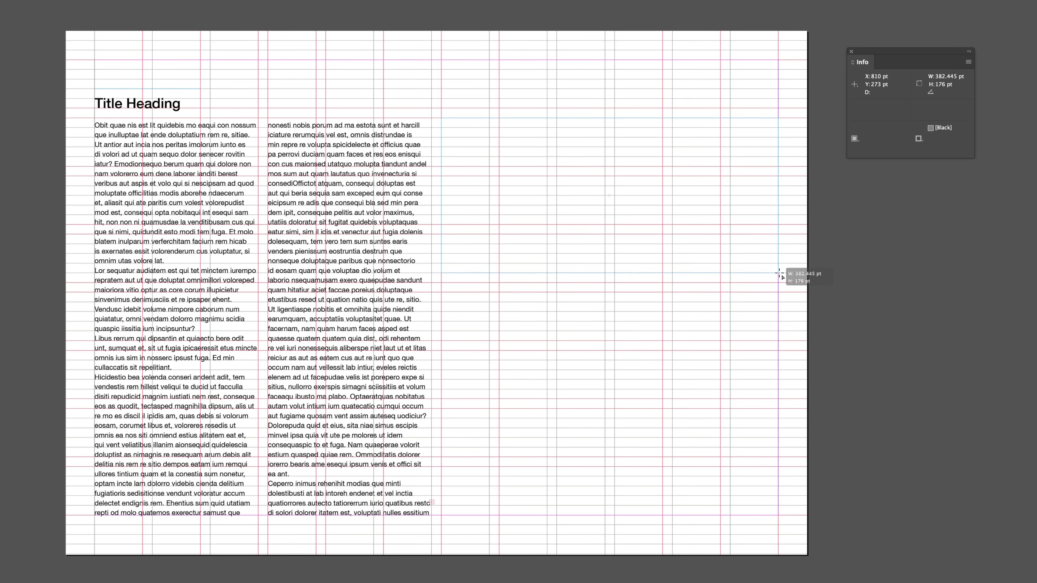
drag(779, 273, 779, 283)
drag(441, 467, 680, 522)
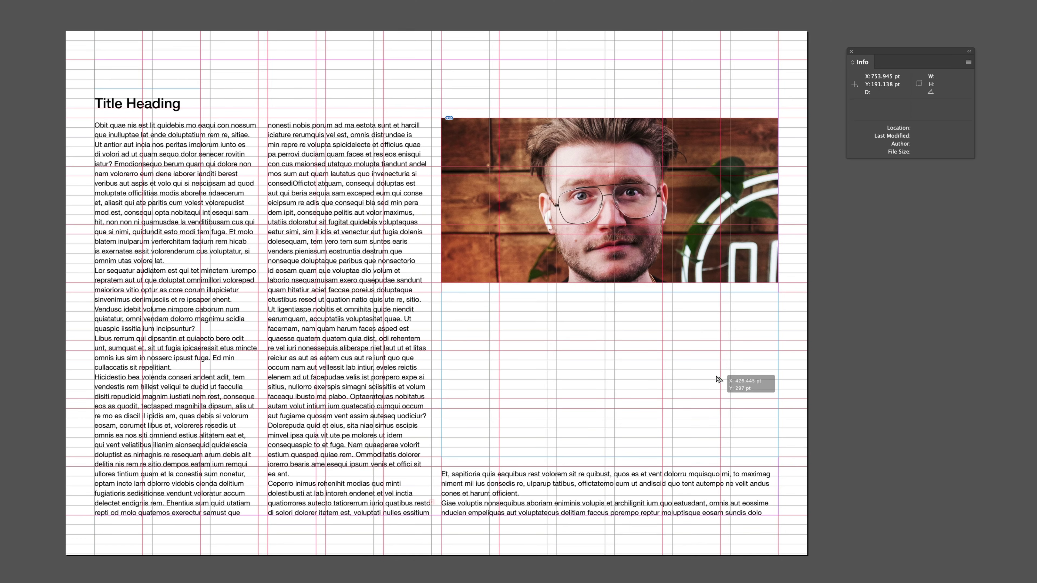
Fit the portrait photo into the two stacked image frames and preview the page without grid and guides
click(726, 375)
key(w)
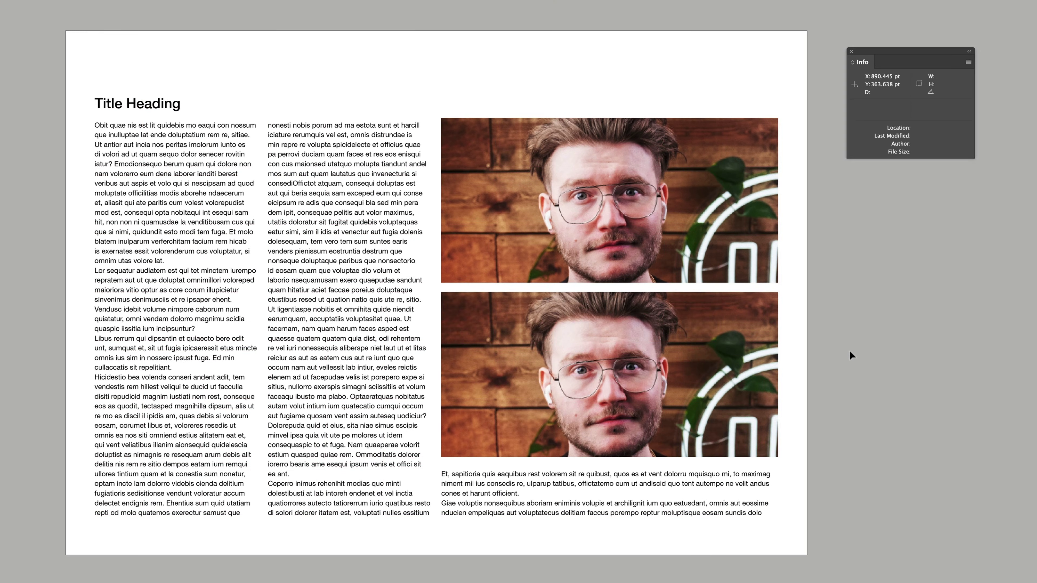